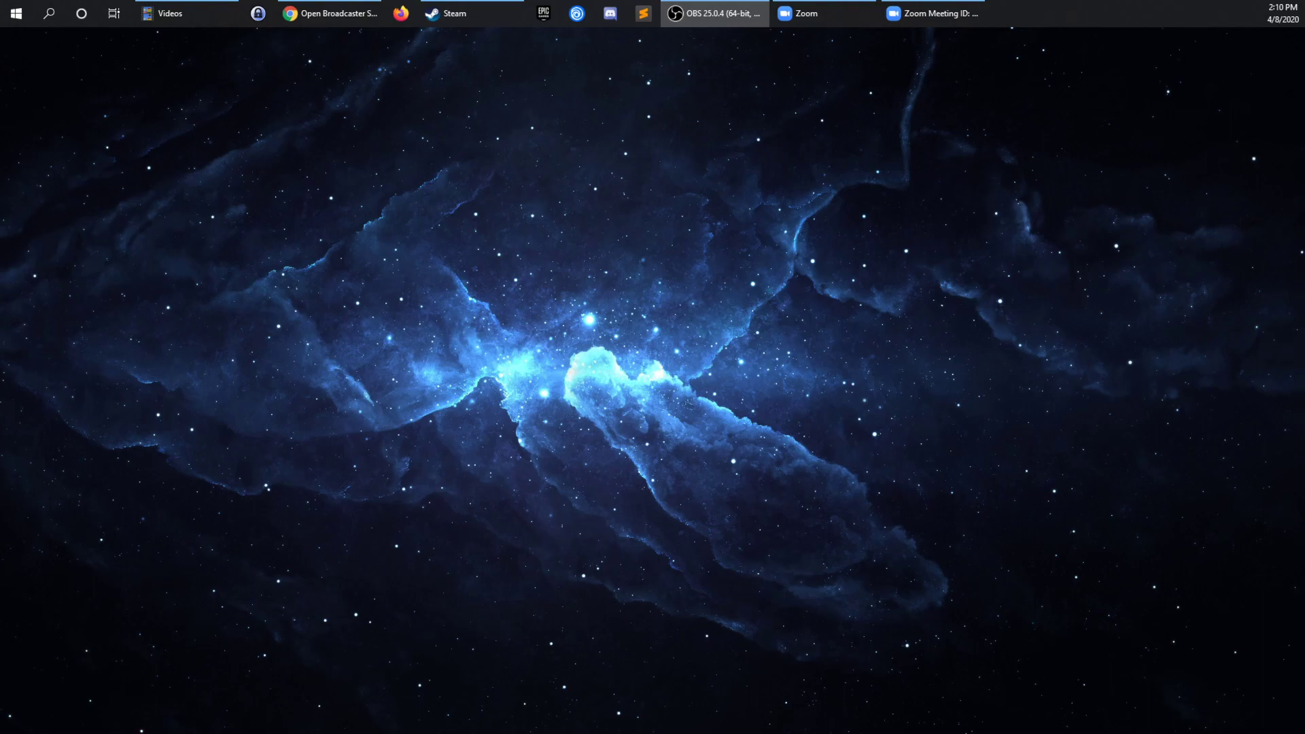
# Look over the download options on the OBS Studio website and minimize all windows to show the desktop.
pyautogui.click(329, 13)
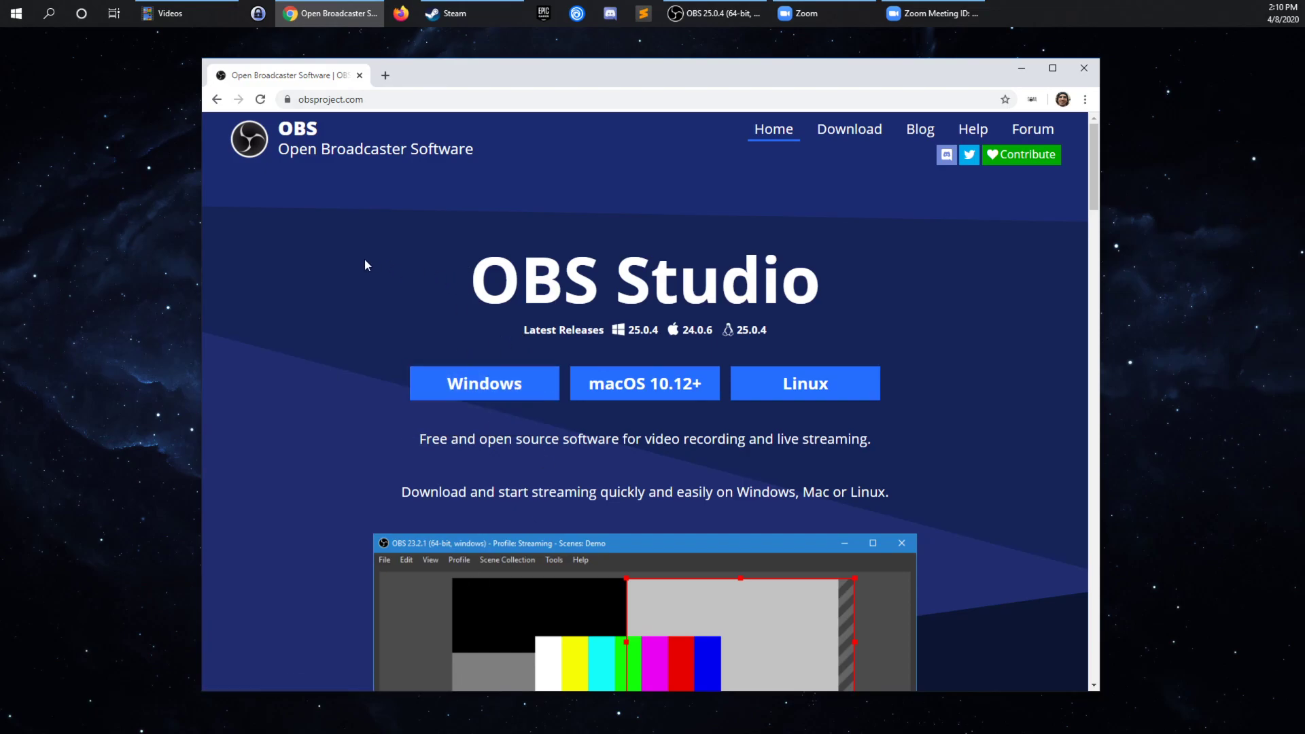
pyautogui.scroll(-2, 365, 258)
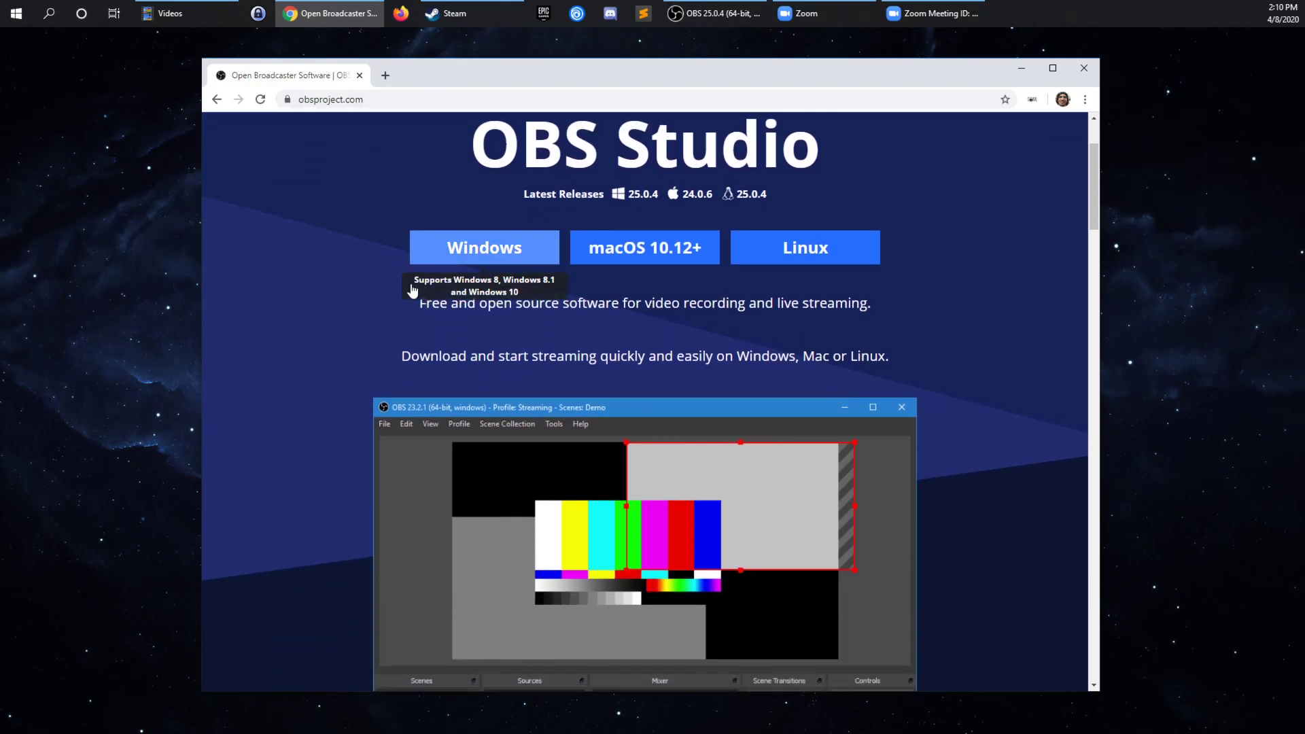
pyautogui.scroll(2, 412, 291)
pyautogui.press('super+d')
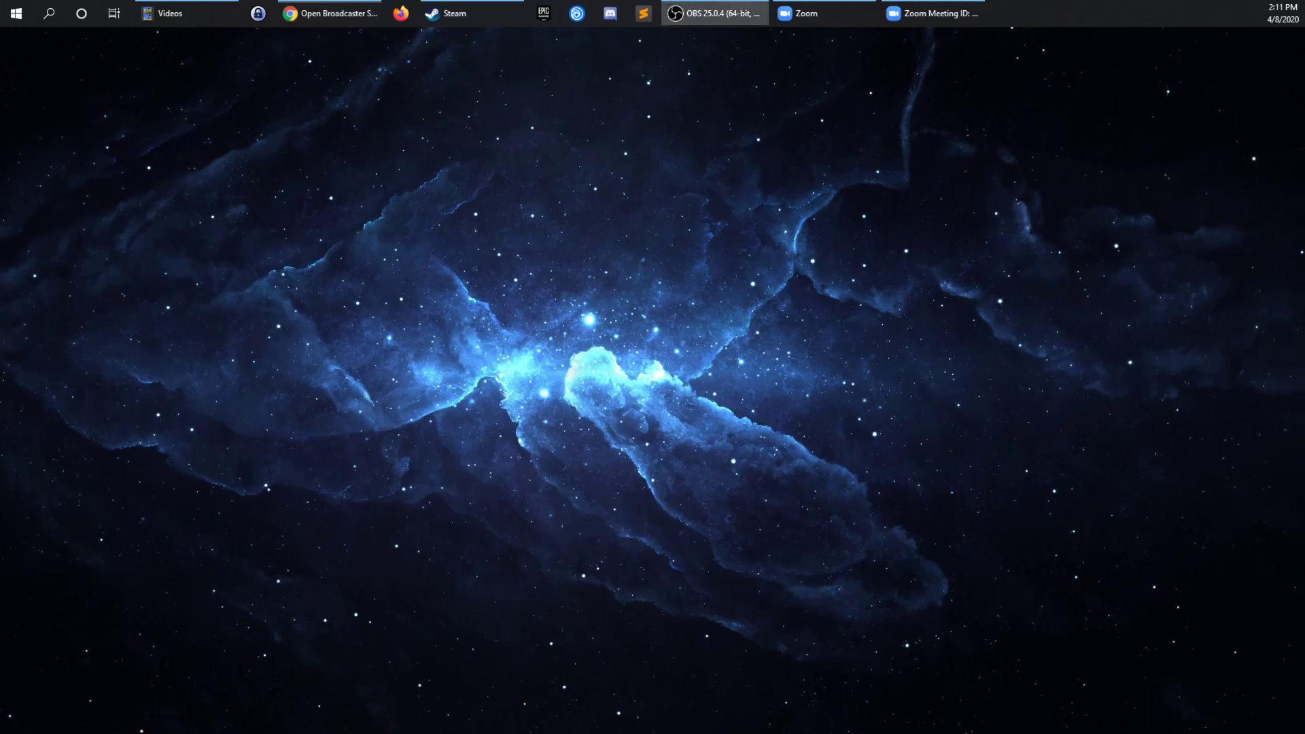
# Switch to OBS, move its window fully onto the desktop, and preview the game+facerig scene before returning to the desktop scene.
pyautogui.click(714, 14)
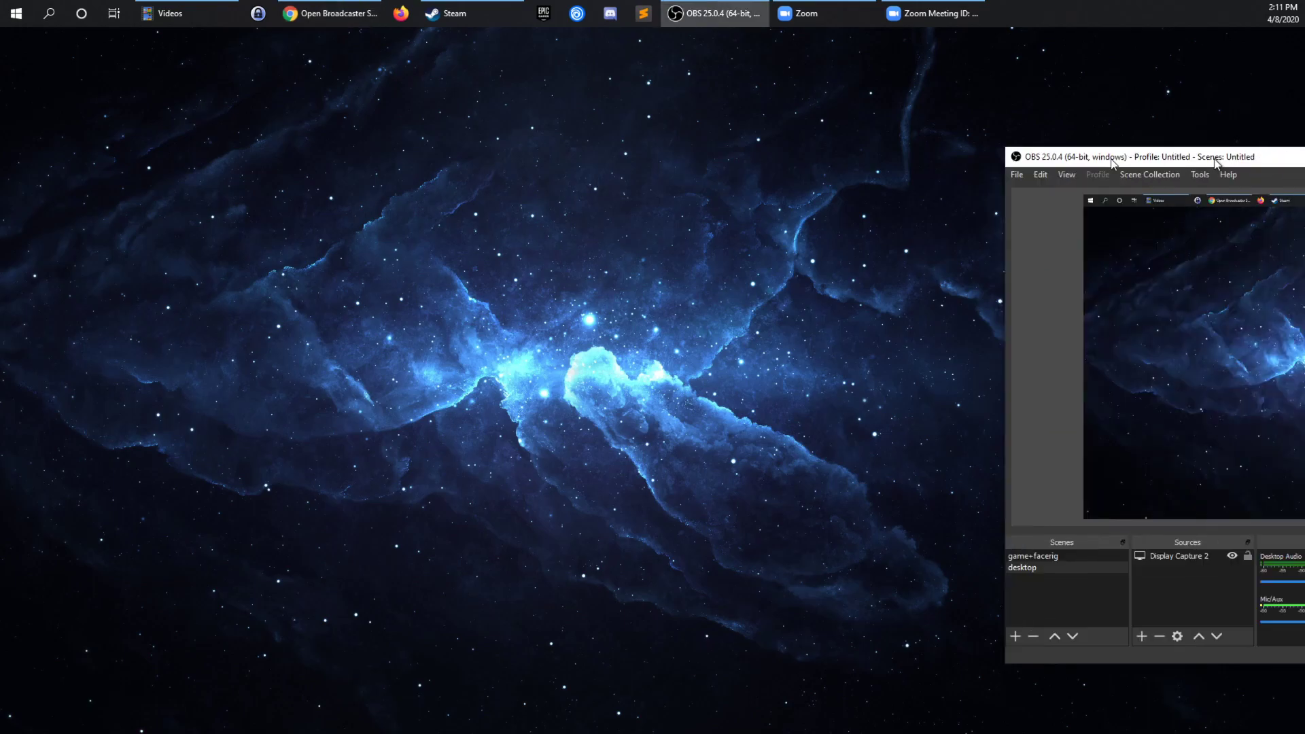
pyautogui.moveTo(652, 104); pyautogui.dragTo(712, 84)
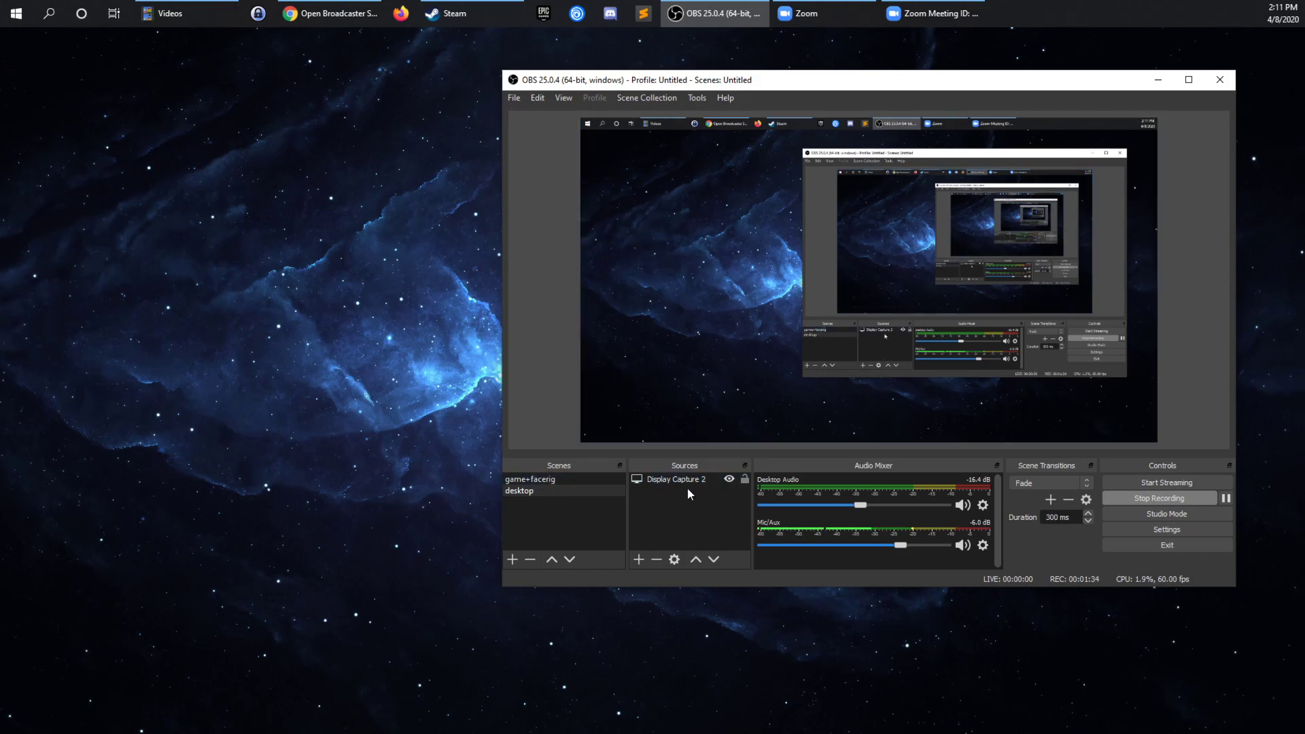
pyautogui.click(578, 479)
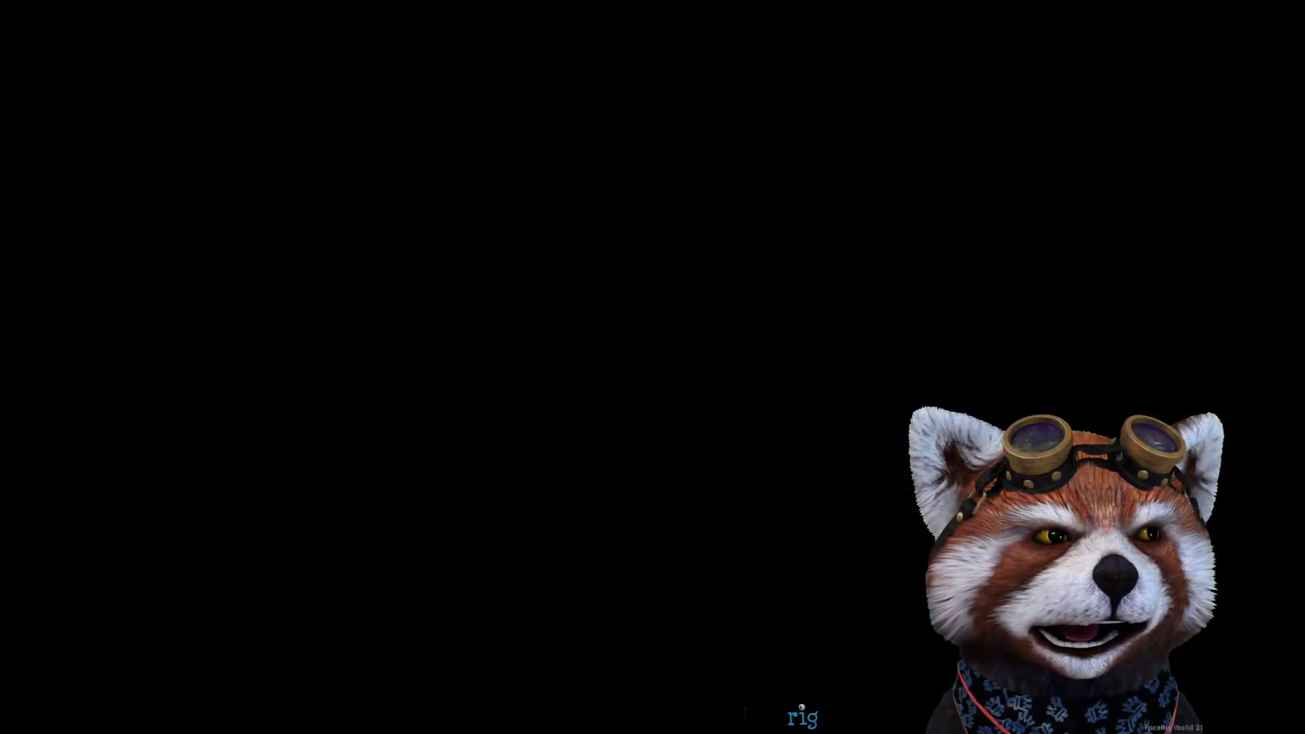
pyautogui.click(594, 490)
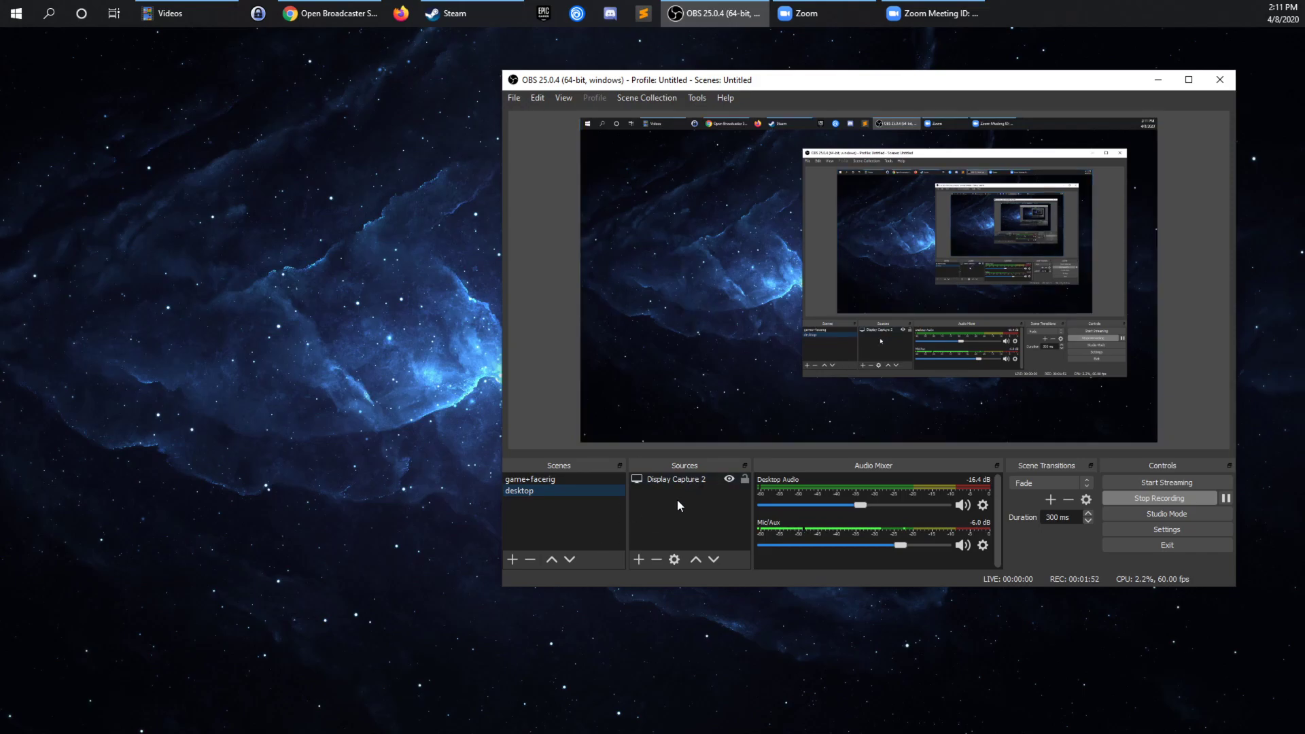
pyautogui.click(640, 560)
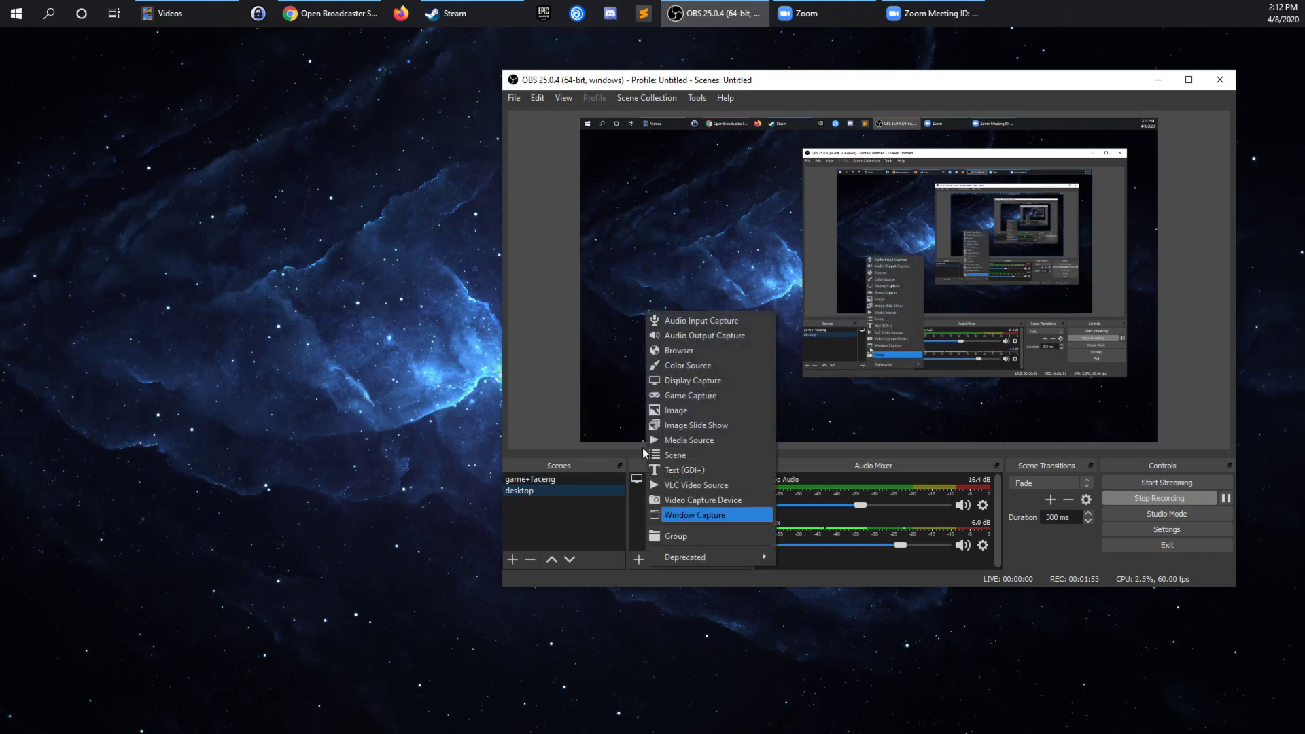
pyautogui.click(707, 380)
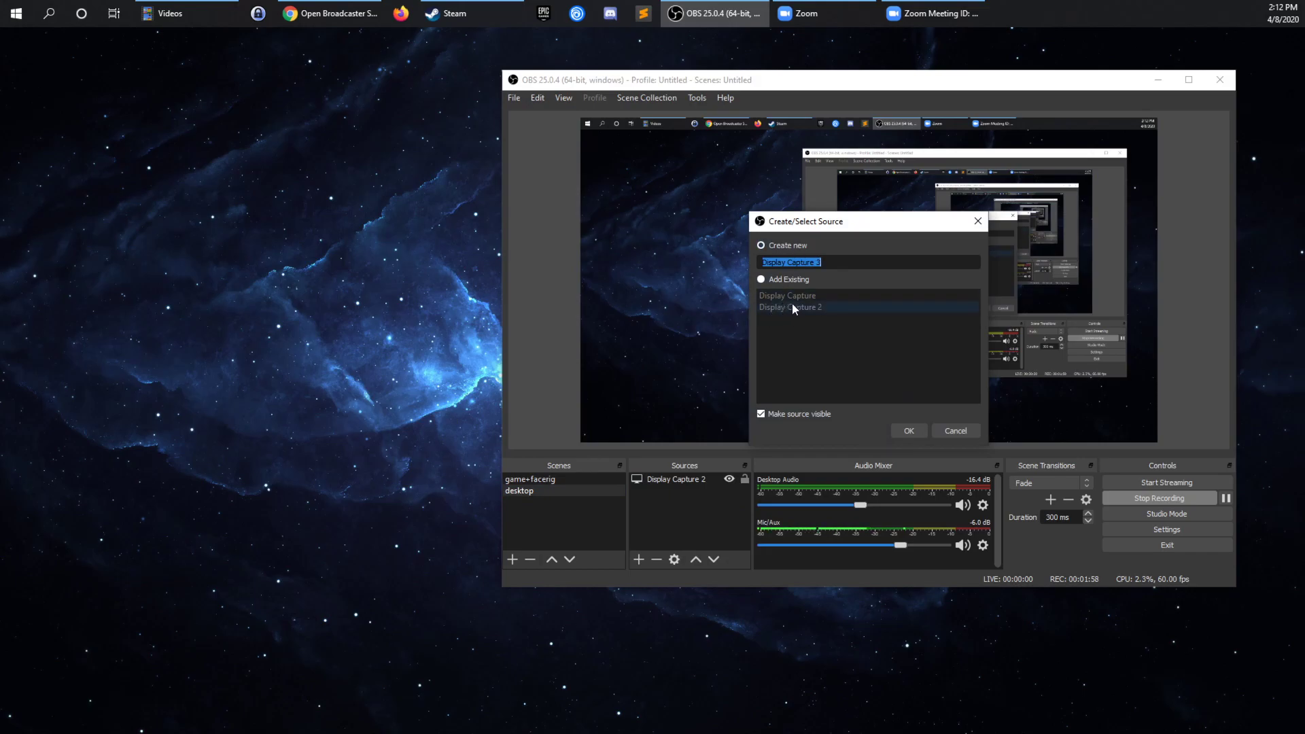
pyautogui.click(965, 427)
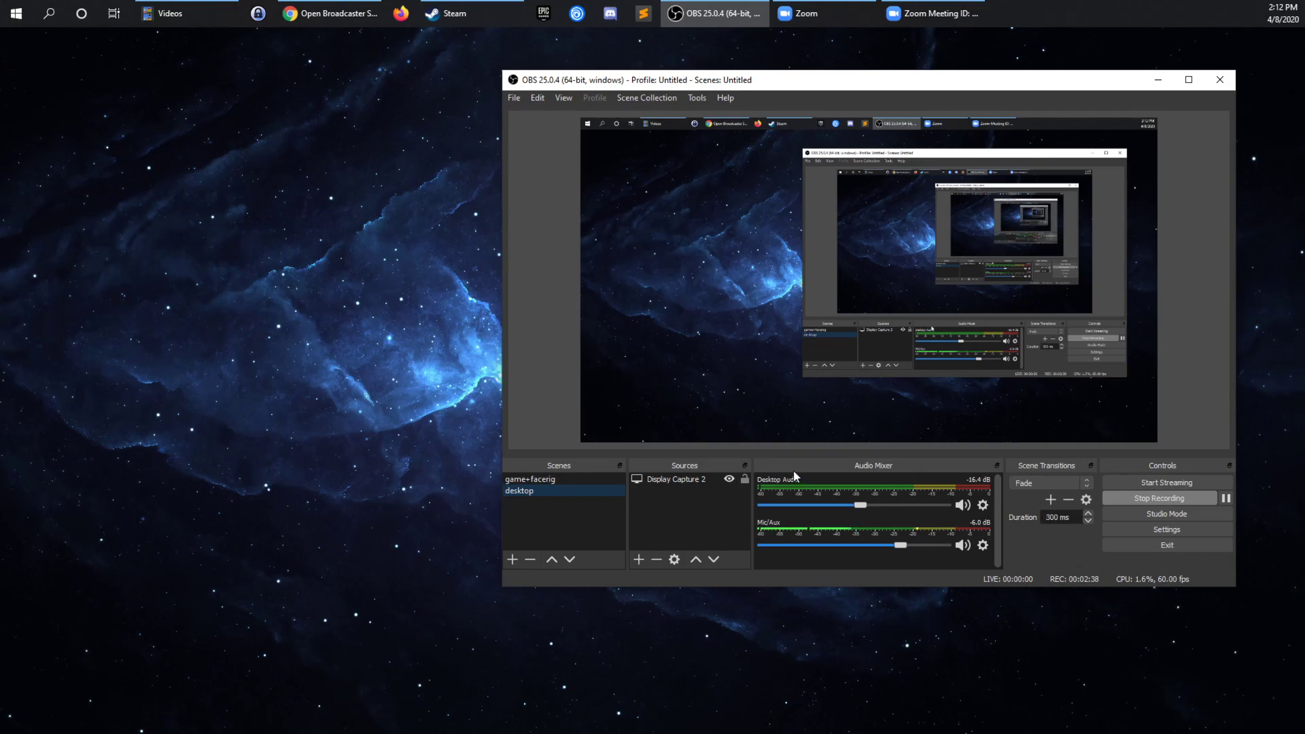
# Add a new video capture device source named Logitech Camera that uses QuickCam Pro for Notebooks.
pyautogui.click(676, 484)
pyautogui.click(639, 561)
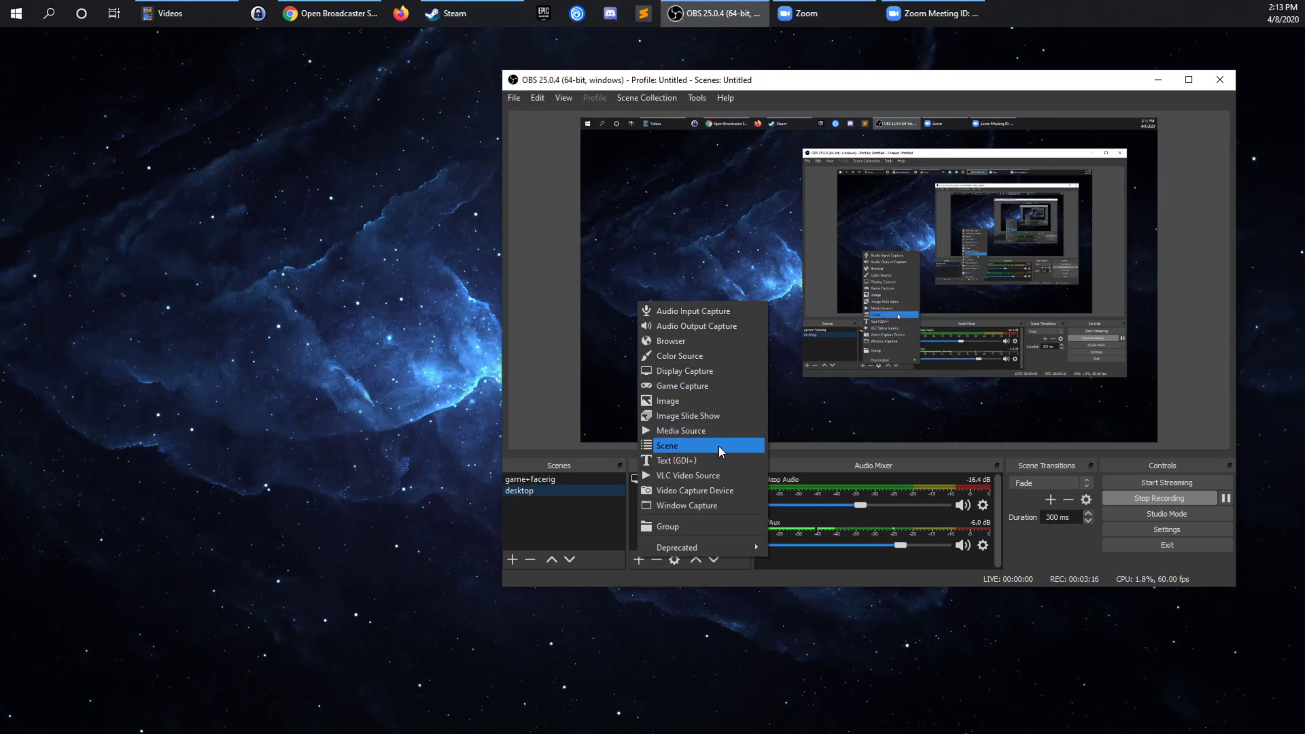
pyautogui.click(680, 491)
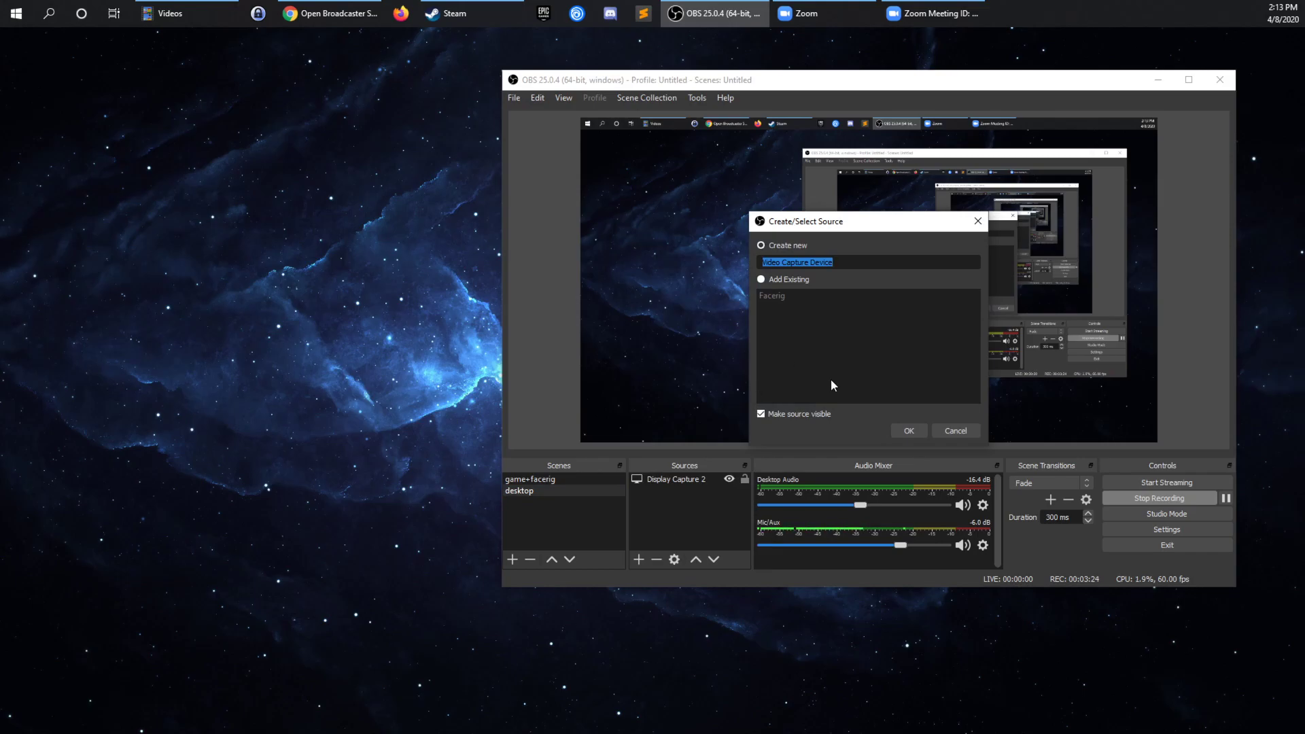
pyautogui.press('BackSpace')
pyautogui.write('Logit')
pyautogui.write('Camera')
pyautogui.click(908, 431)
pyautogui.click(719, 307)
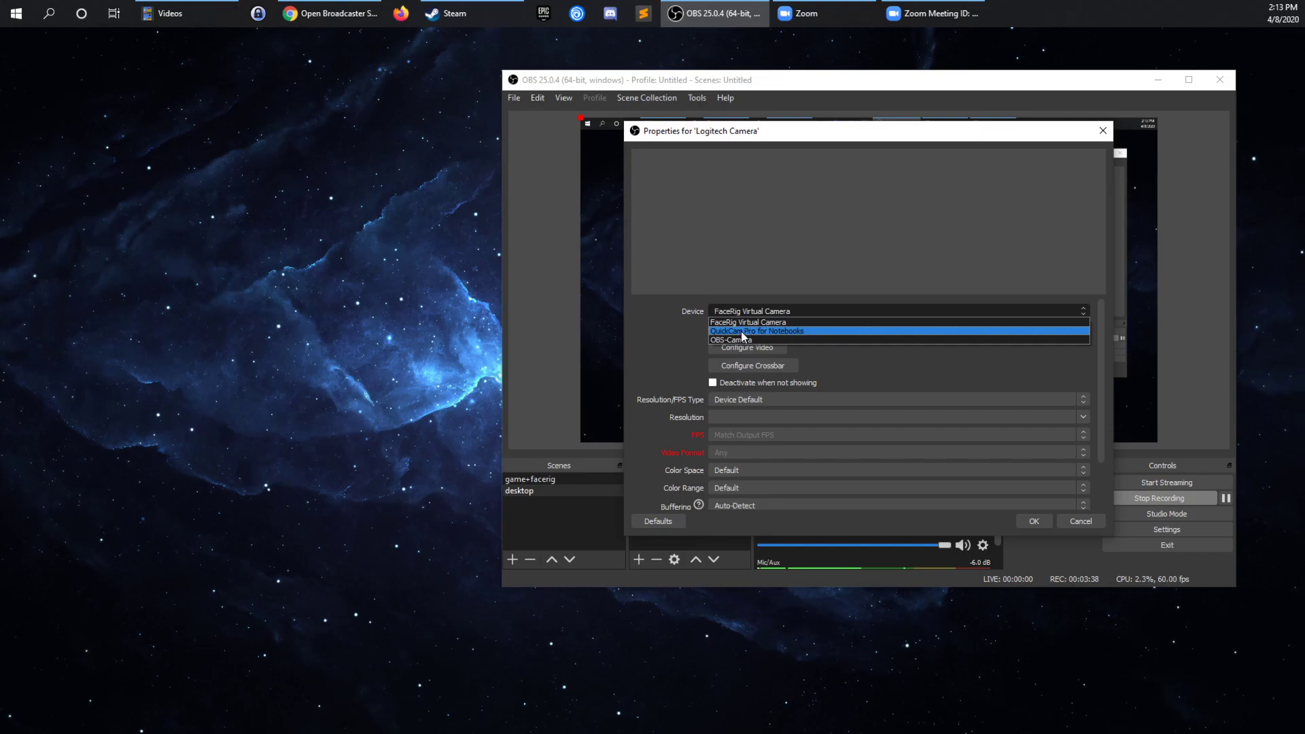
pyautogui.click(742, 332)
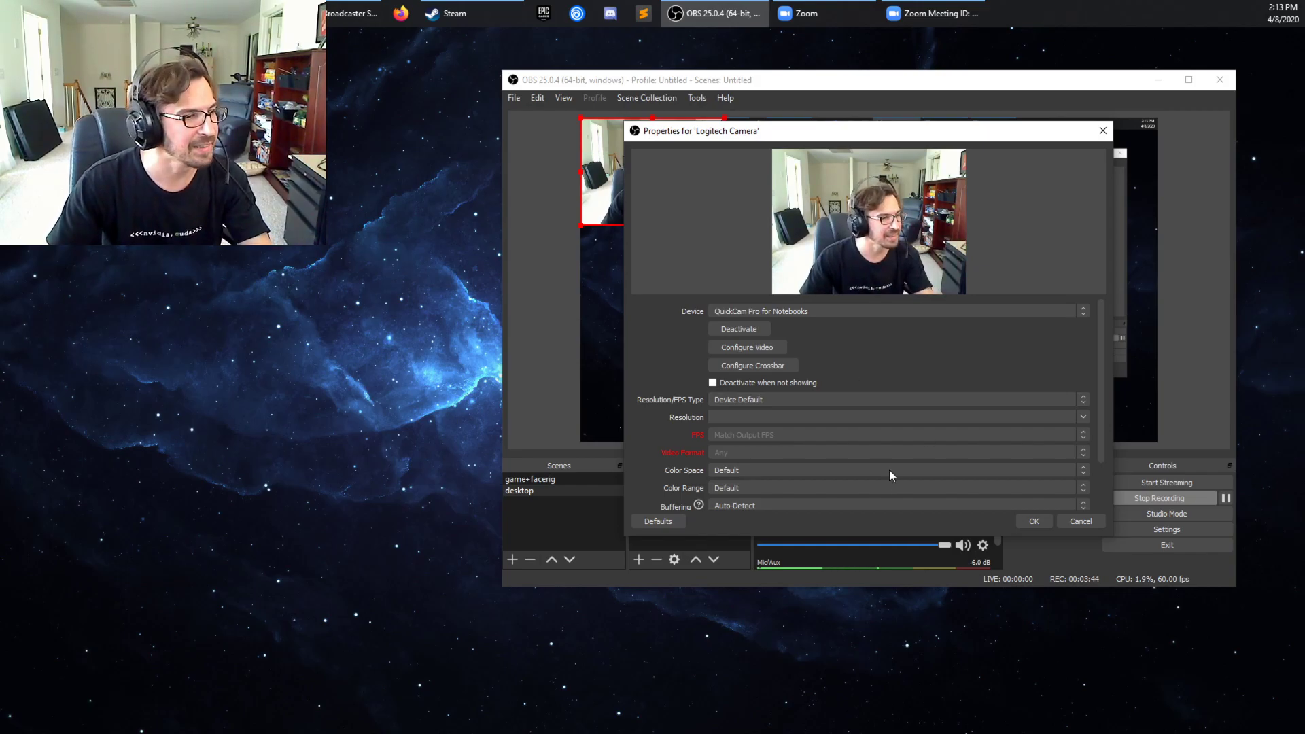
pyautogui.click(1034, 523)
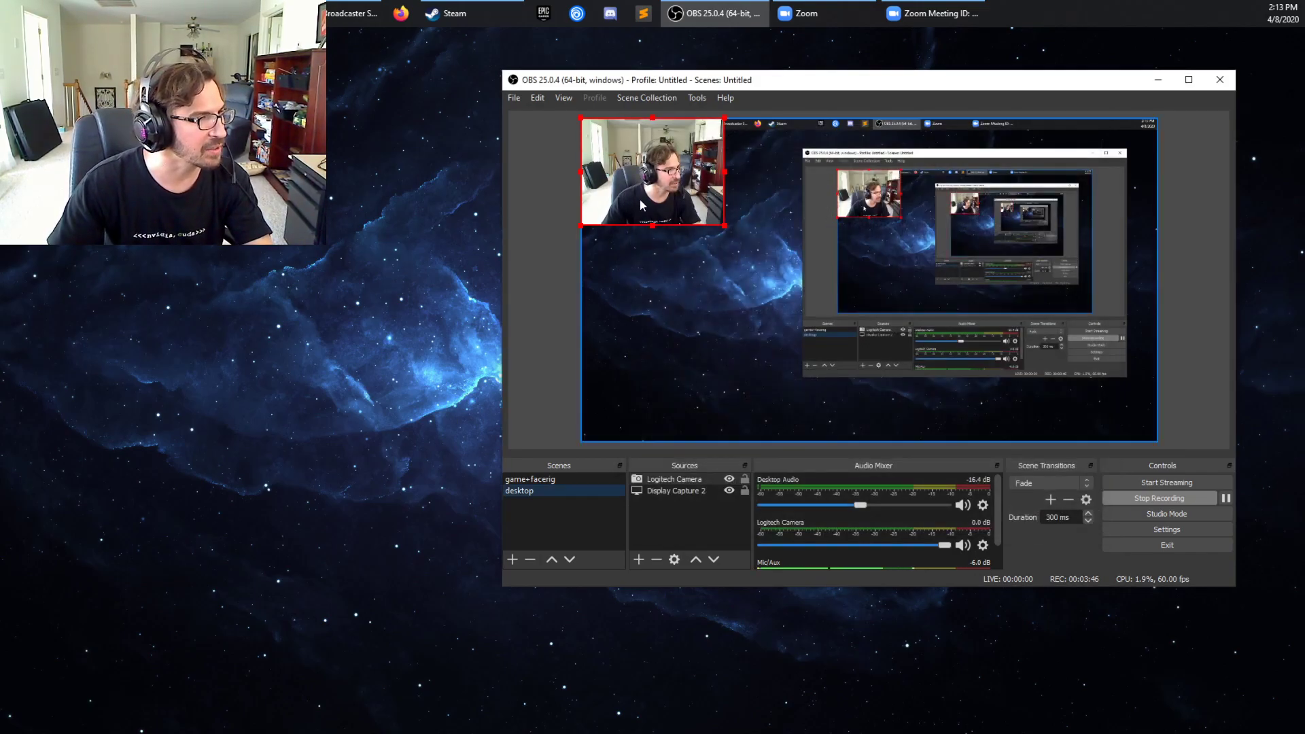
# Move the camera overlay to the lower-right corner of the canvas and enlarge it to about a third of the canvas width.
pyautogui.moveTo(641, 200); pyautogui.dragTo(1070, 410)
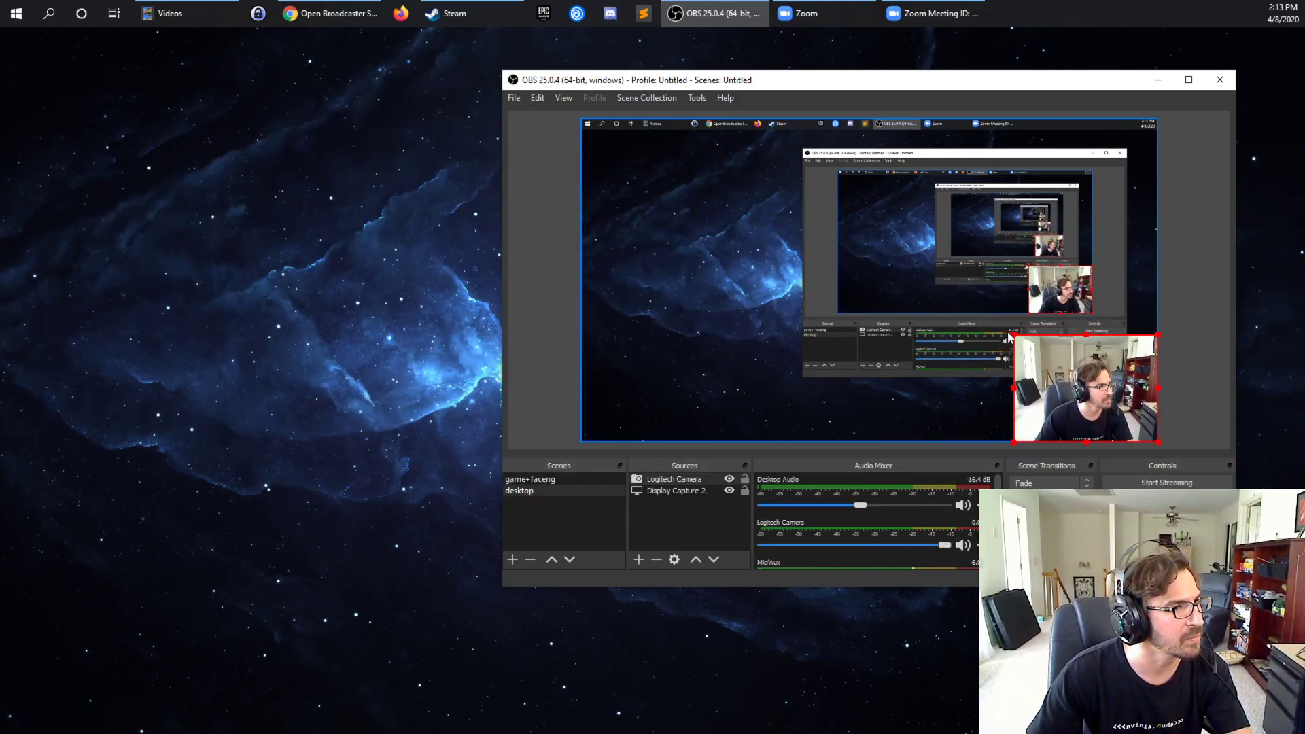
pyautogui.moveTo(1015, 338); pyautogui.dragTo(962, 313)
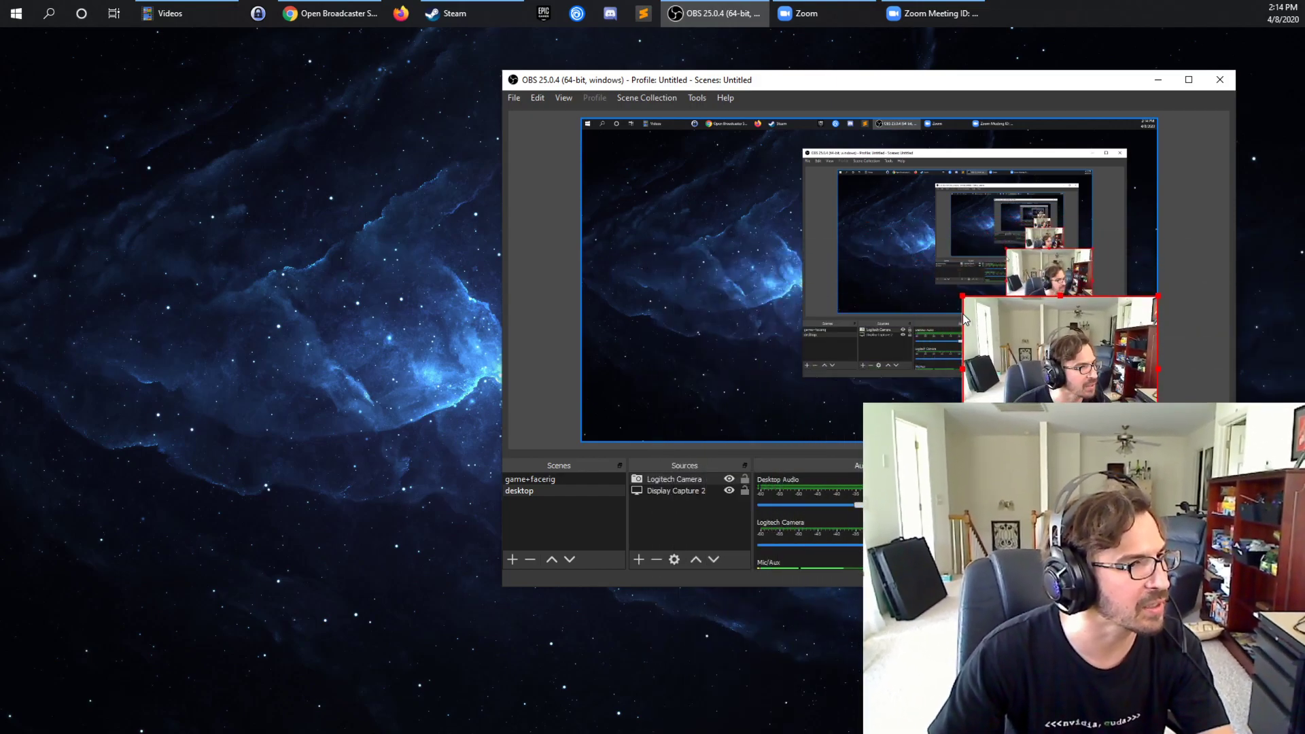
# Move the Logitech Camera source below Display Capture 2 and back above it, and hide the camera.
pyautogui.click(667, 480)
pyautogui.click(714, 559)
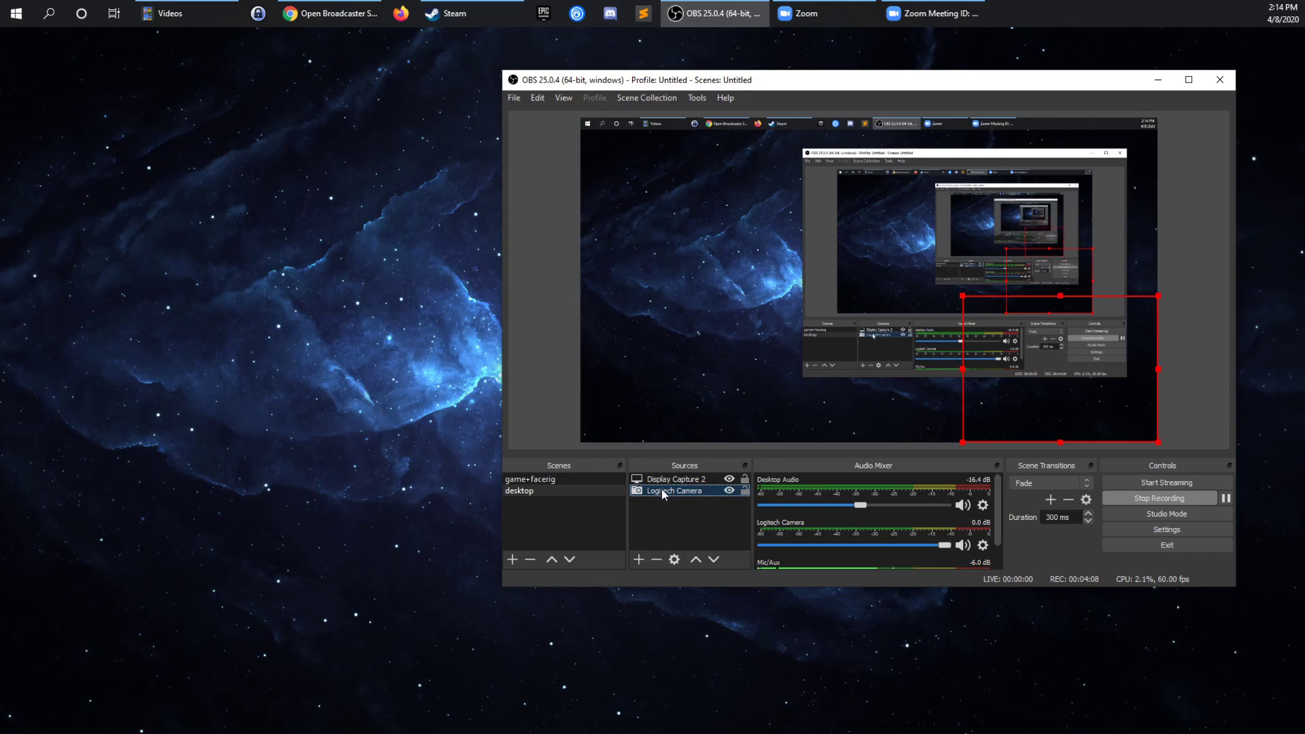
pyautogui.click(695, 559)
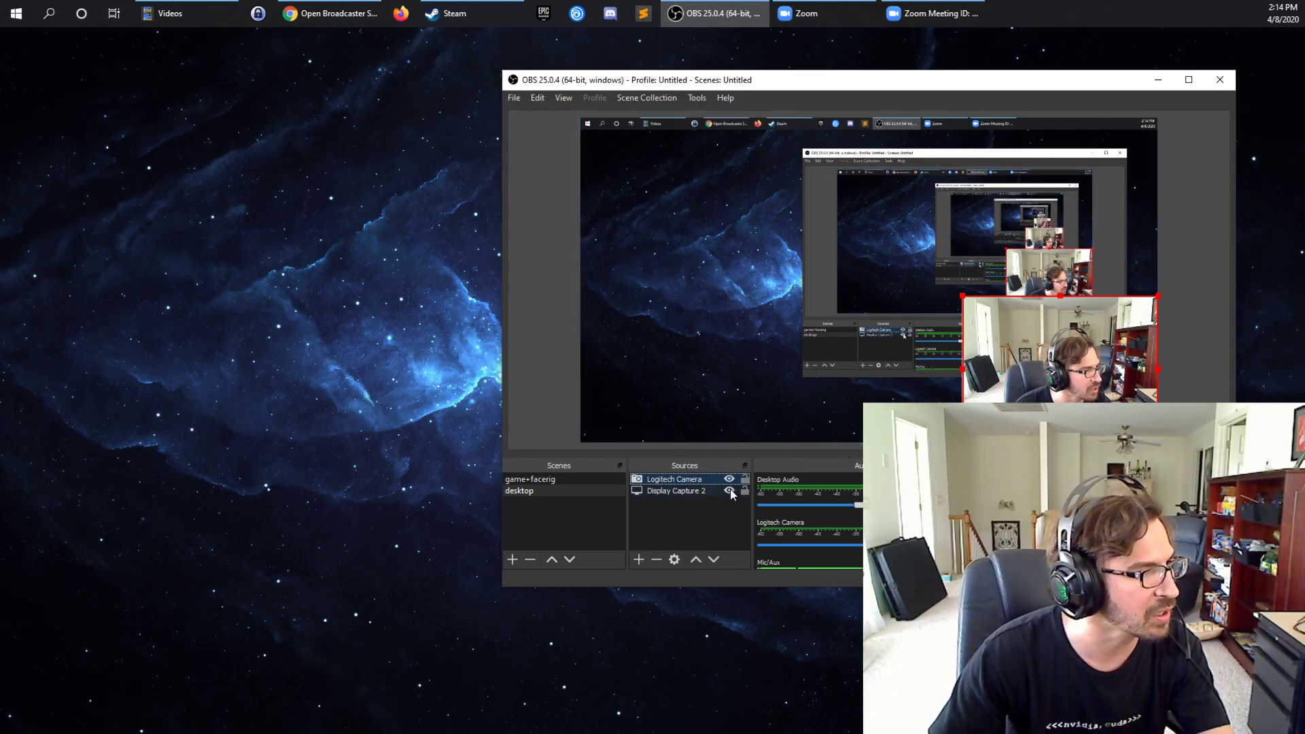
pyautogui.click(728, 480)
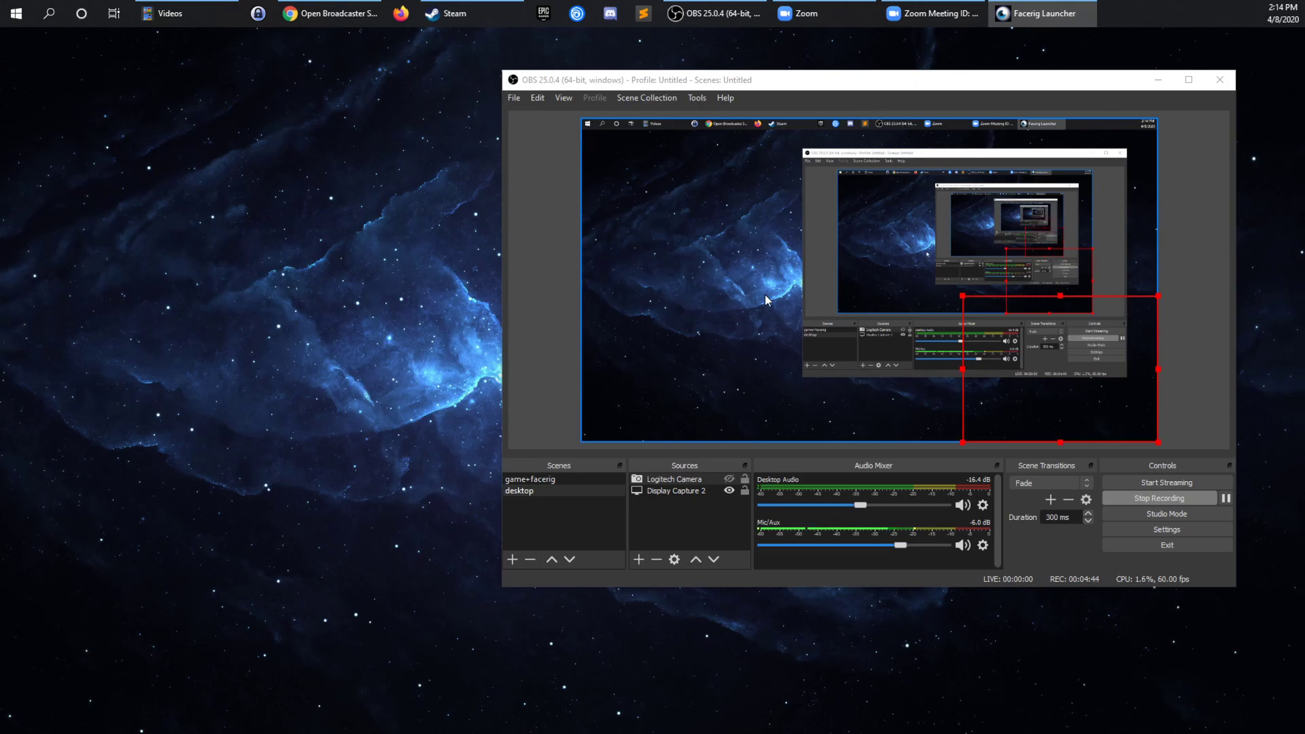
# Remove the Logitech Camera source from the desktop scene.
pyautogui.click(745, 299)
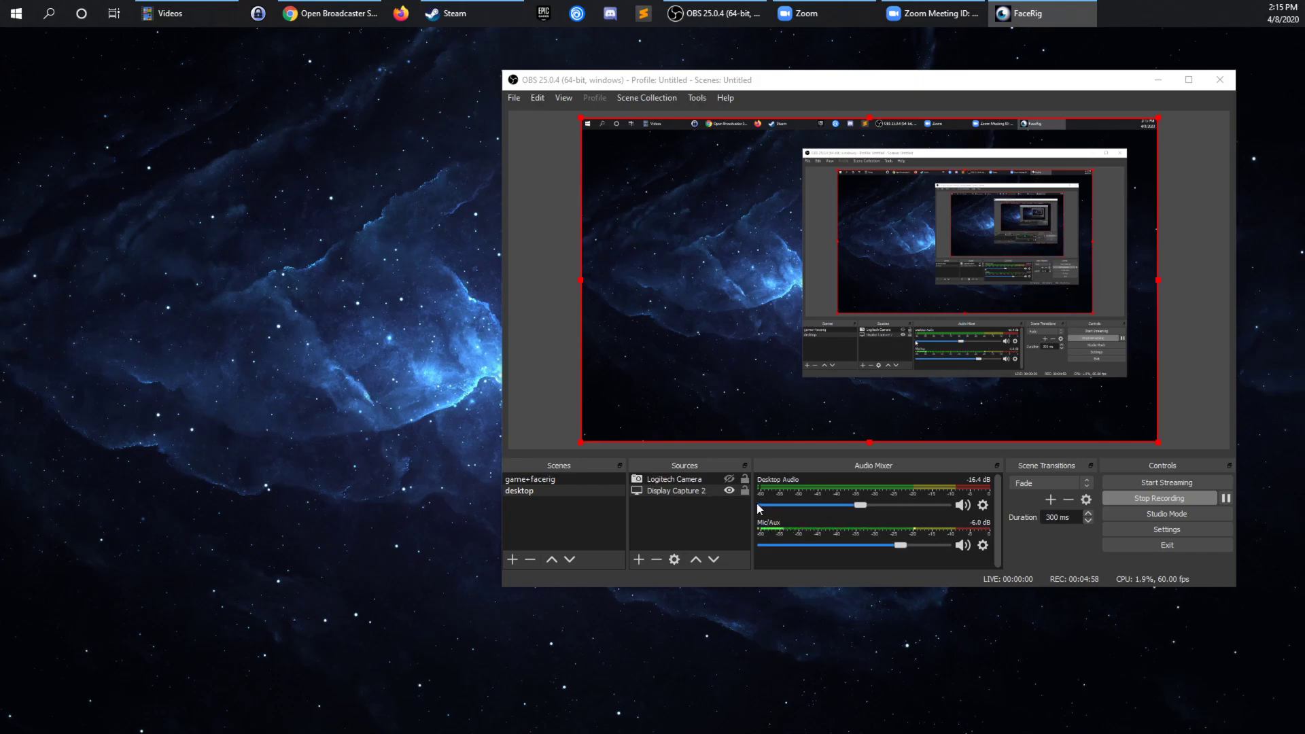
pyautogui.click(683, 481)
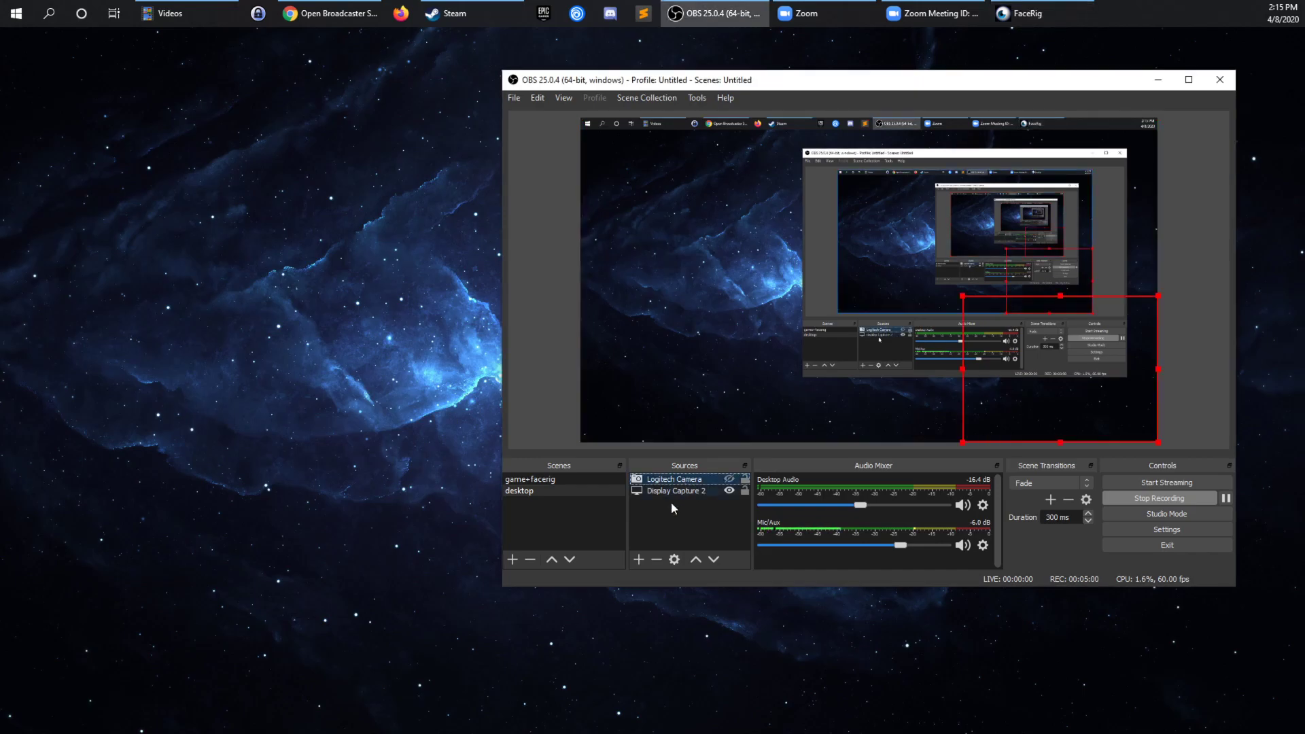
pyautogui.click(656, 559)
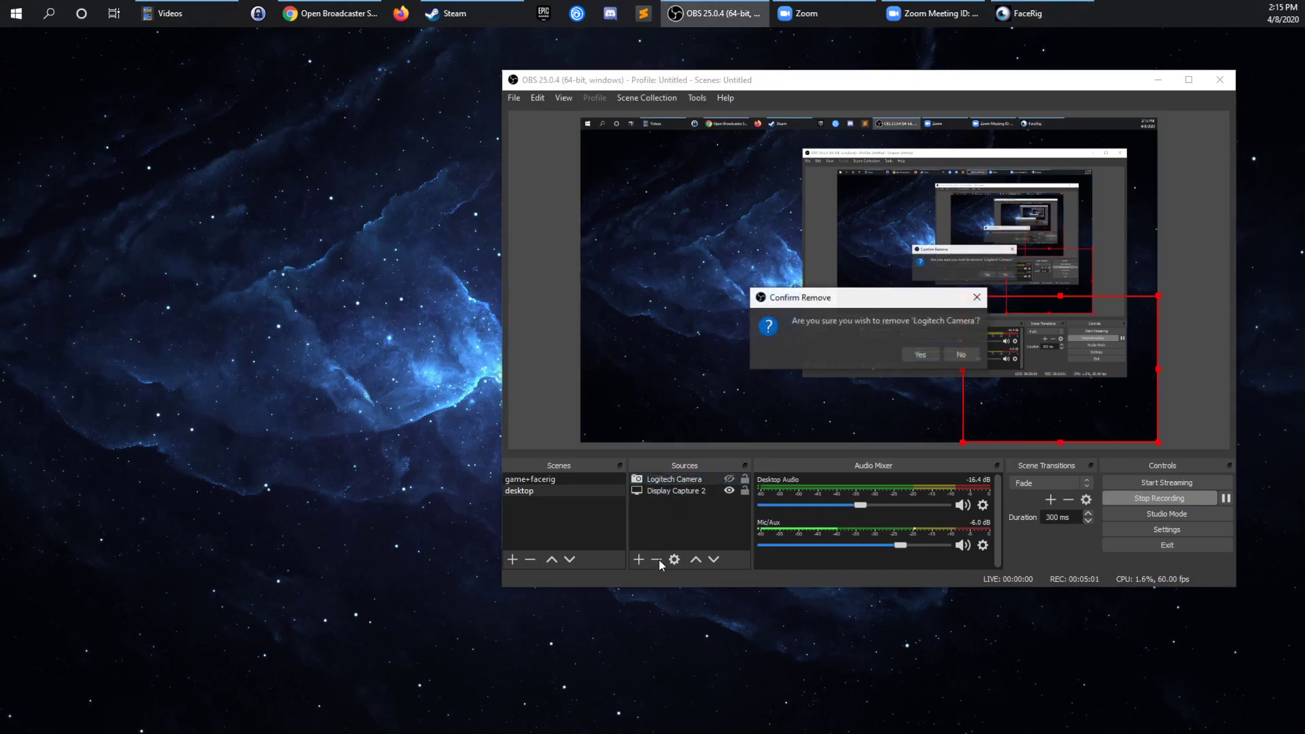
pyautogui.click(912, 352)
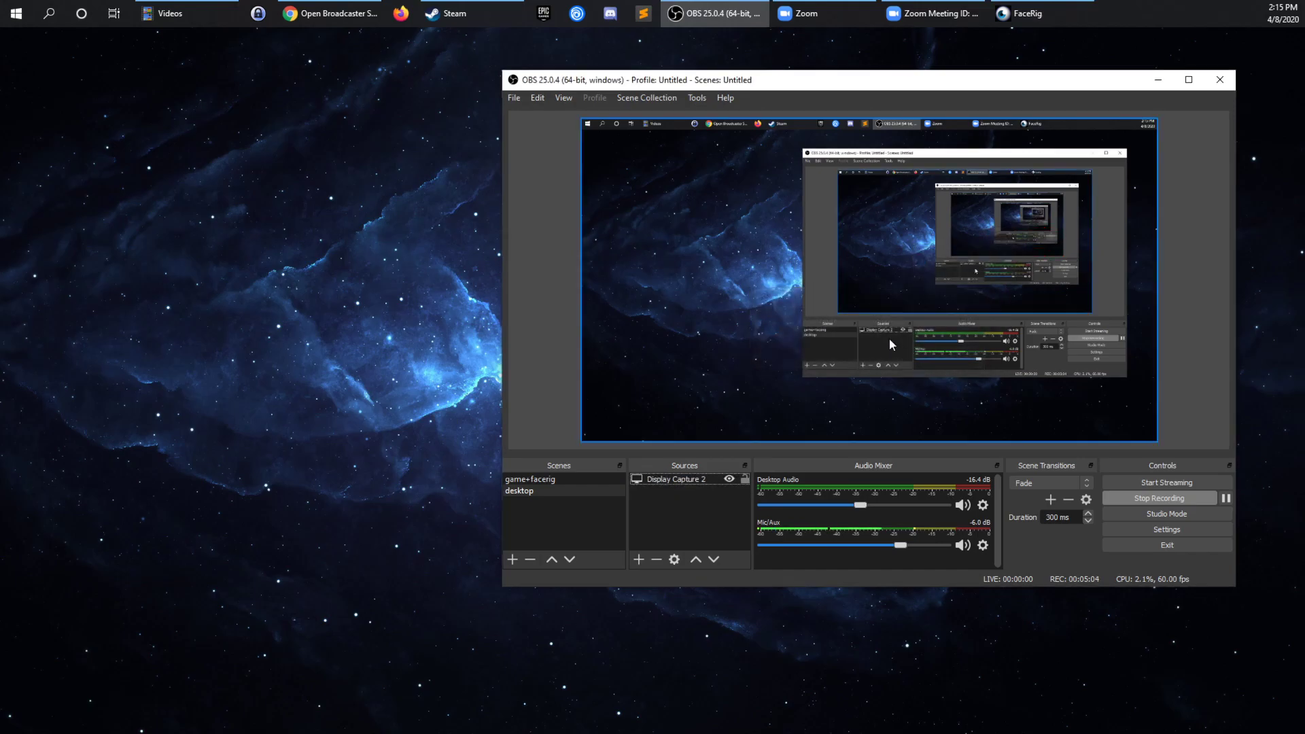
# Switch to FaceRig, try the Ardalys dragon avatar from the gallery, and set the avatar to Lord Burgor.
pyautogui.hotkey('alt', 'Tab')
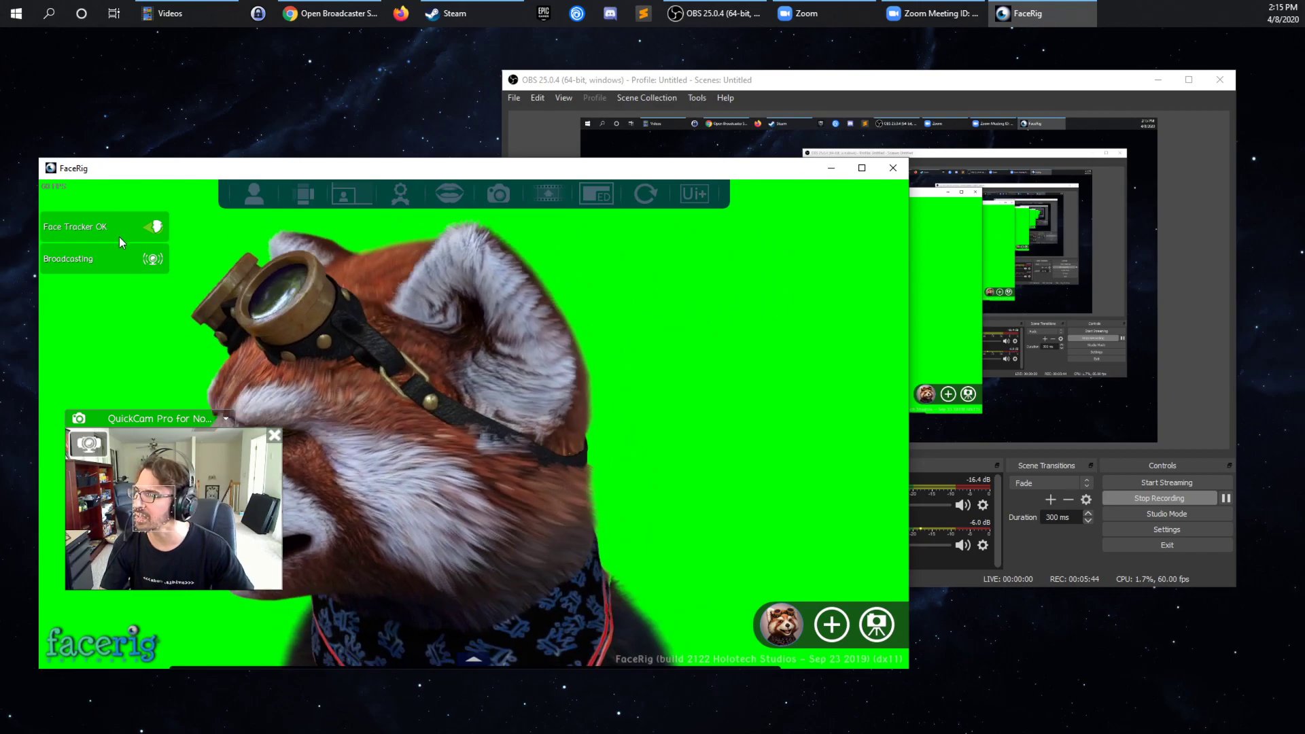
pyautogui.click(240, 197)
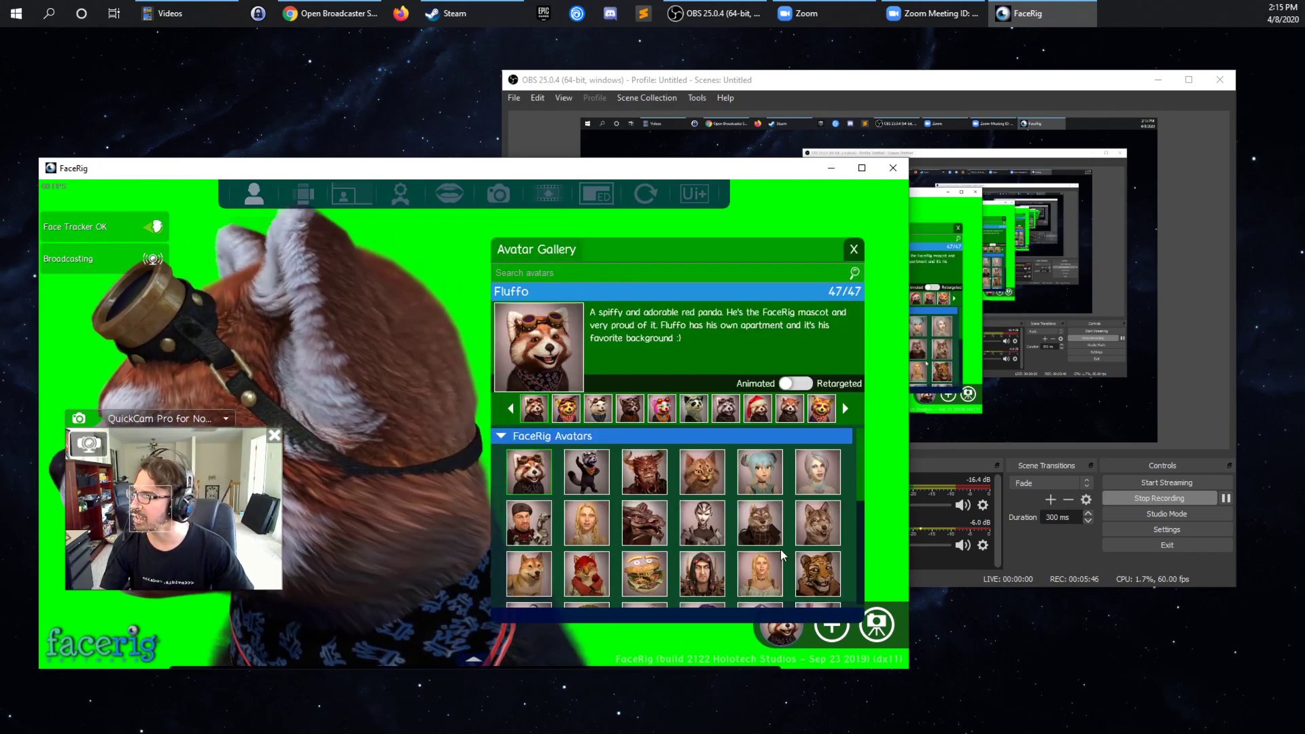
pyautogui.scroll(-2, 730, 585)
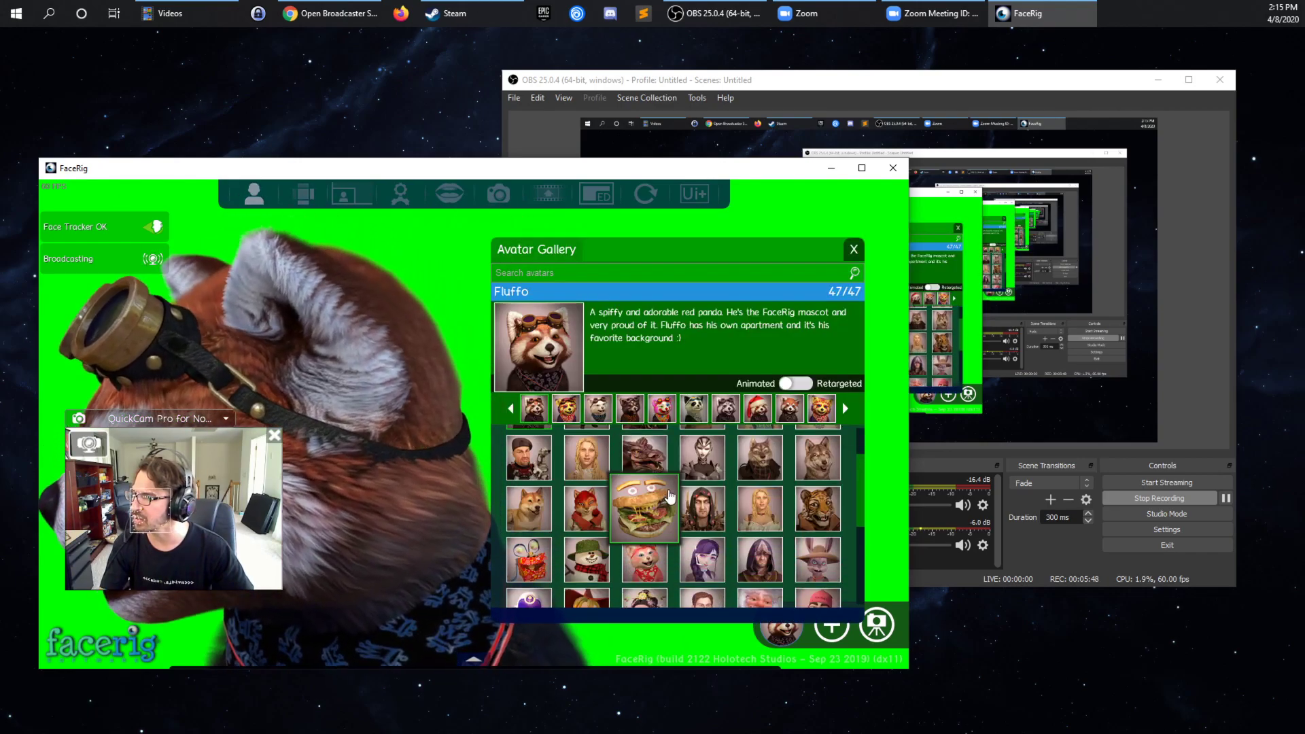
pyautogui.click(645, 457)
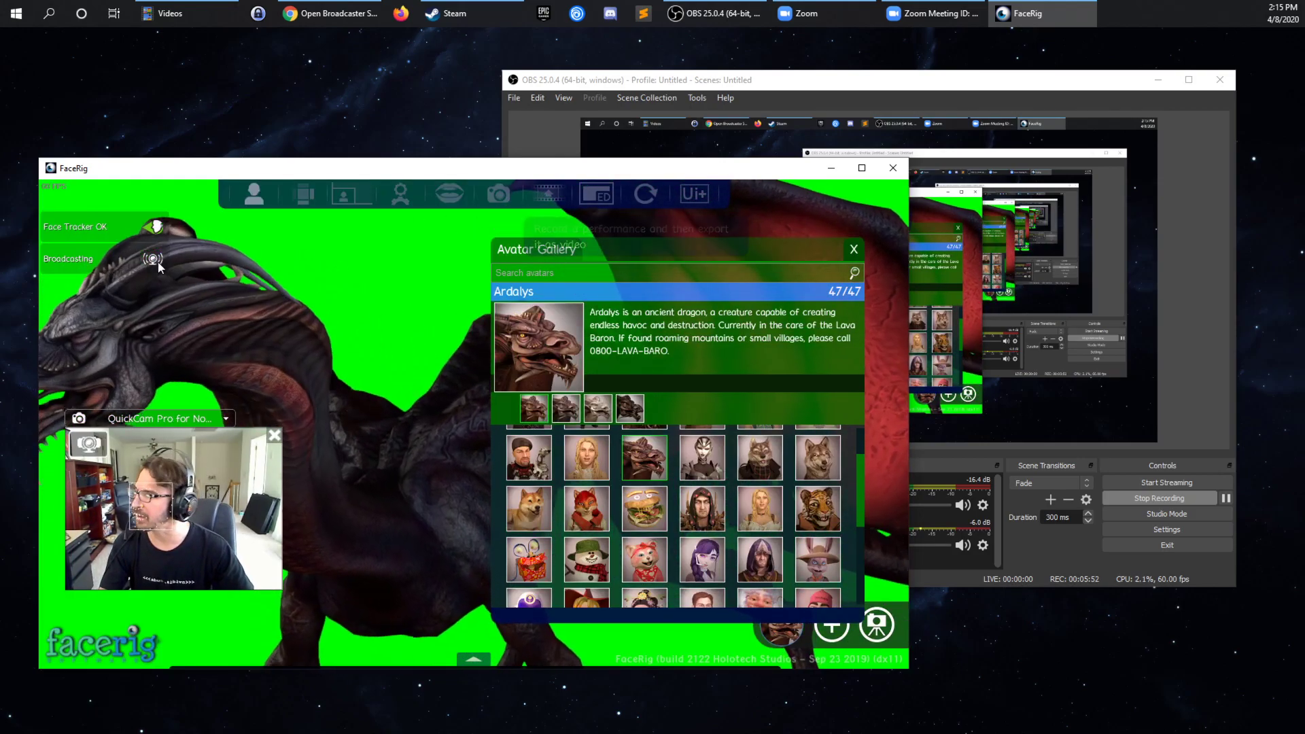
pyautogui.click(624, 509)
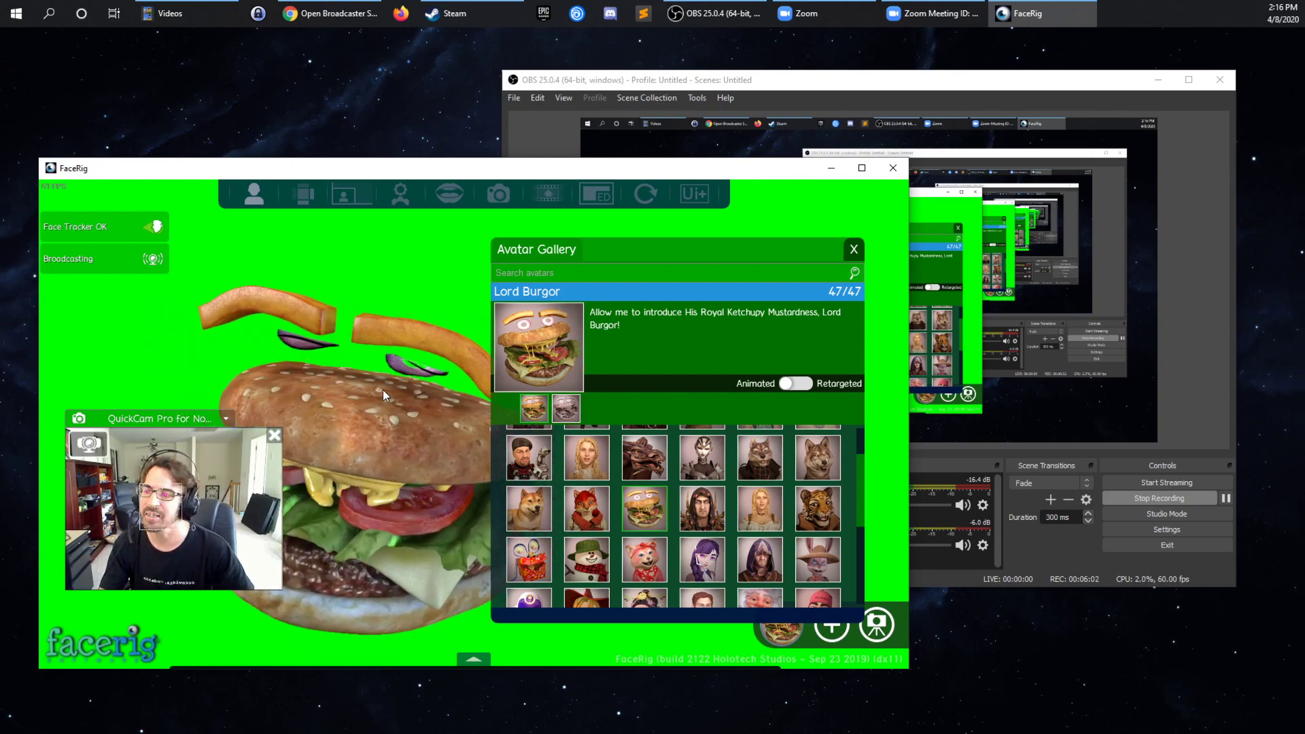
# Try the Dark Hallway and Background Custom Web environments, and set the background back to the green screen.
pyautogui.click(312, 198)
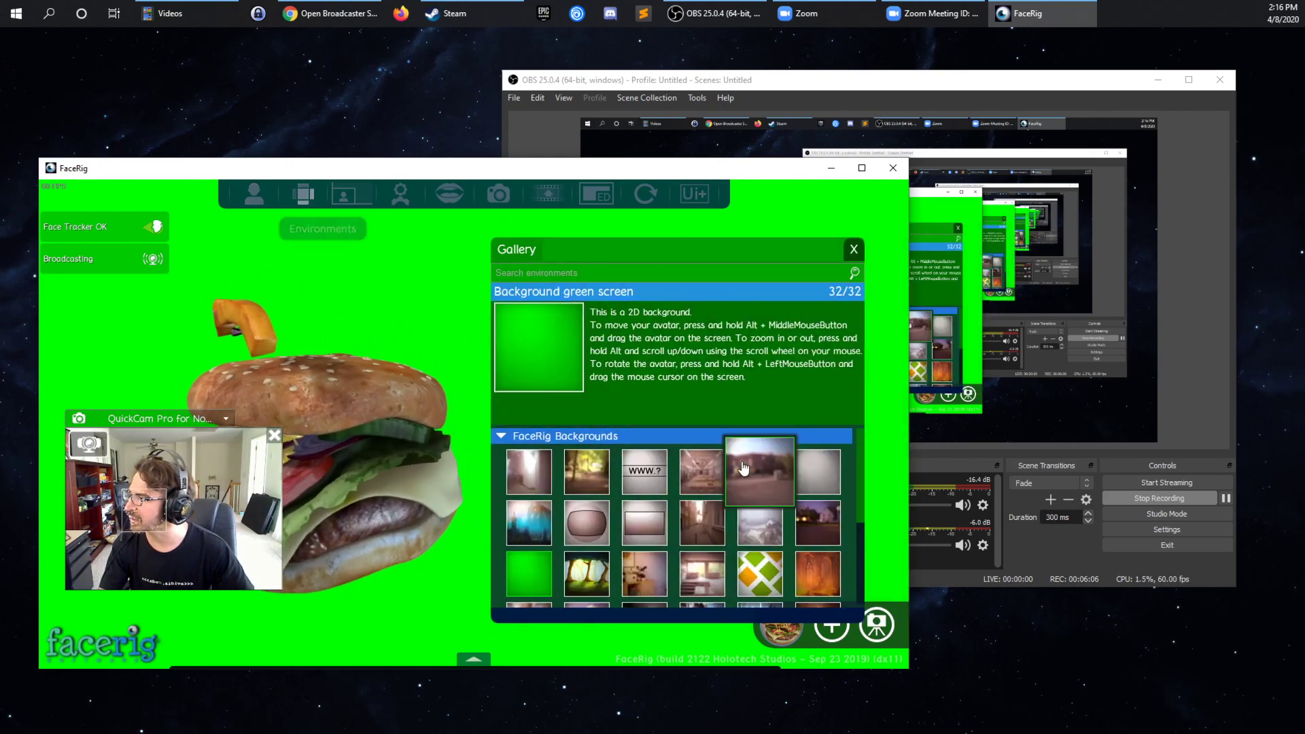
pyautogui.click(537, 483)
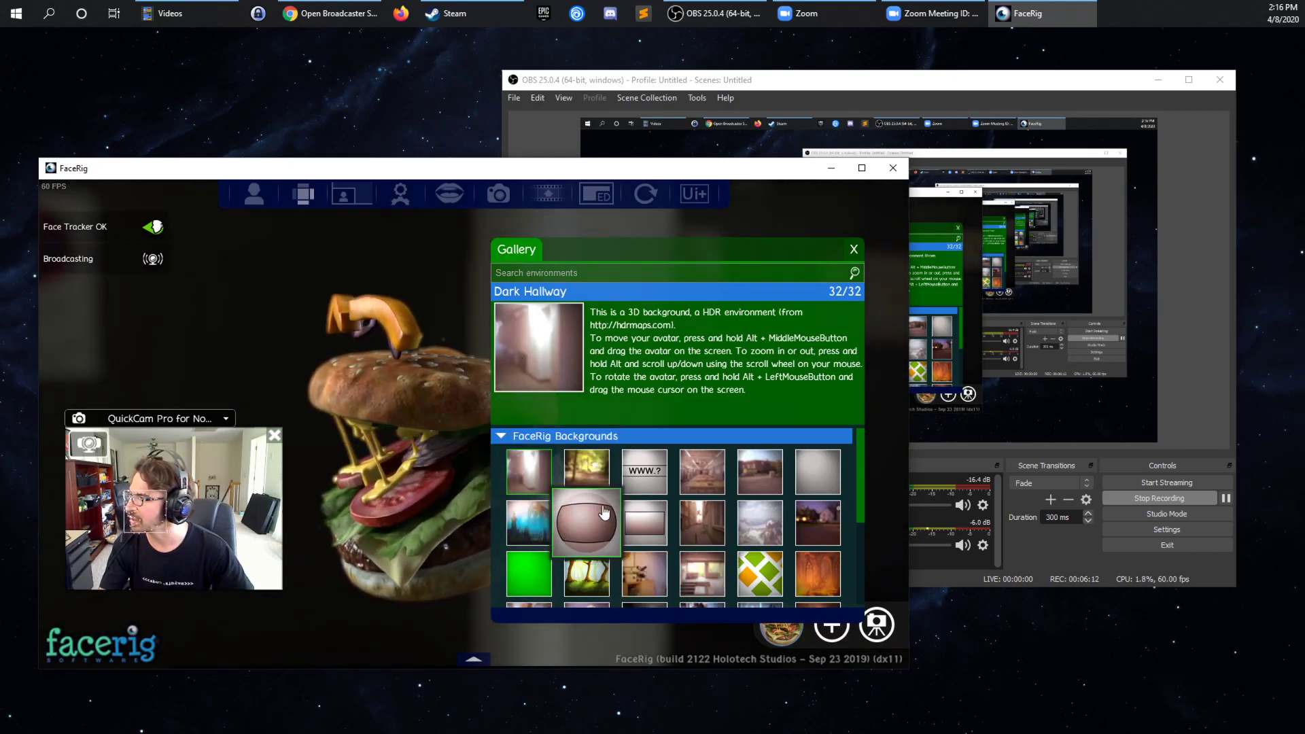
pyautogui.click(658, 480)
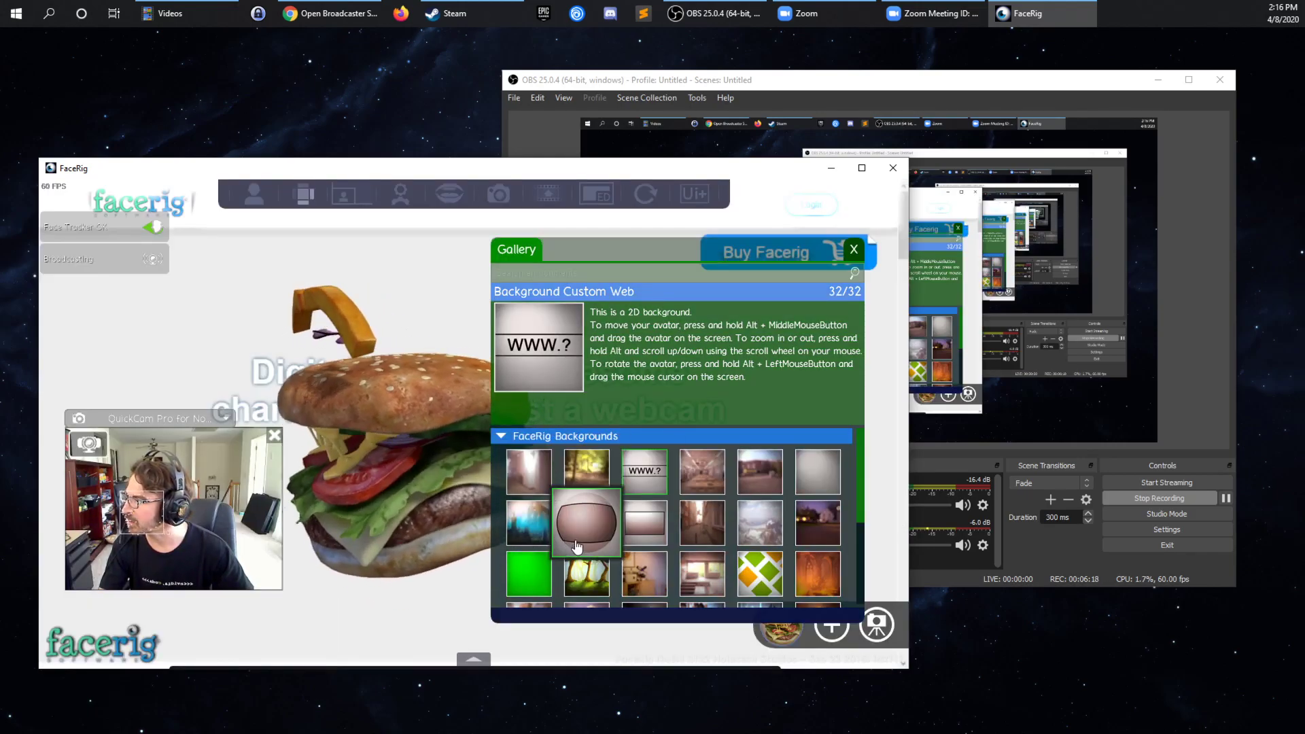
pyautogui.click(529, 574)
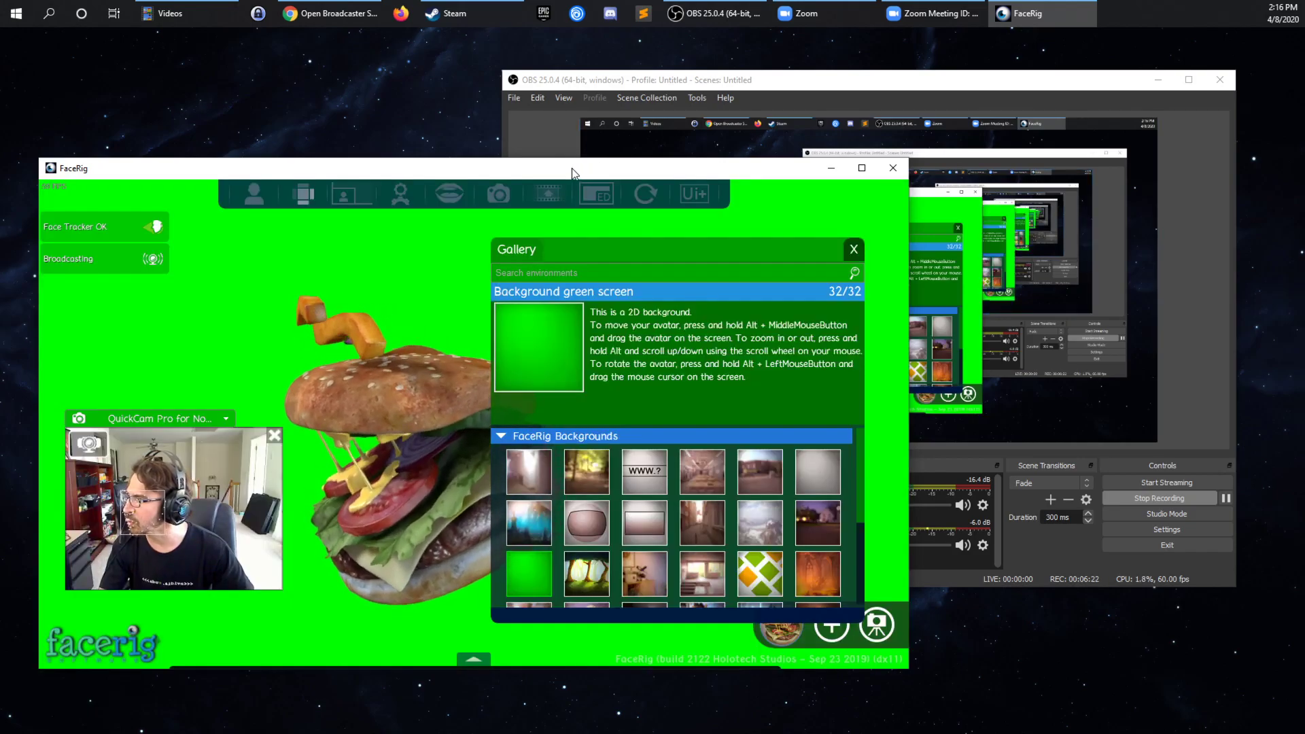
# Switch FaceRig to its advanced interface and bring the OBS window back to the front.
pyautogui.click(702, 198)
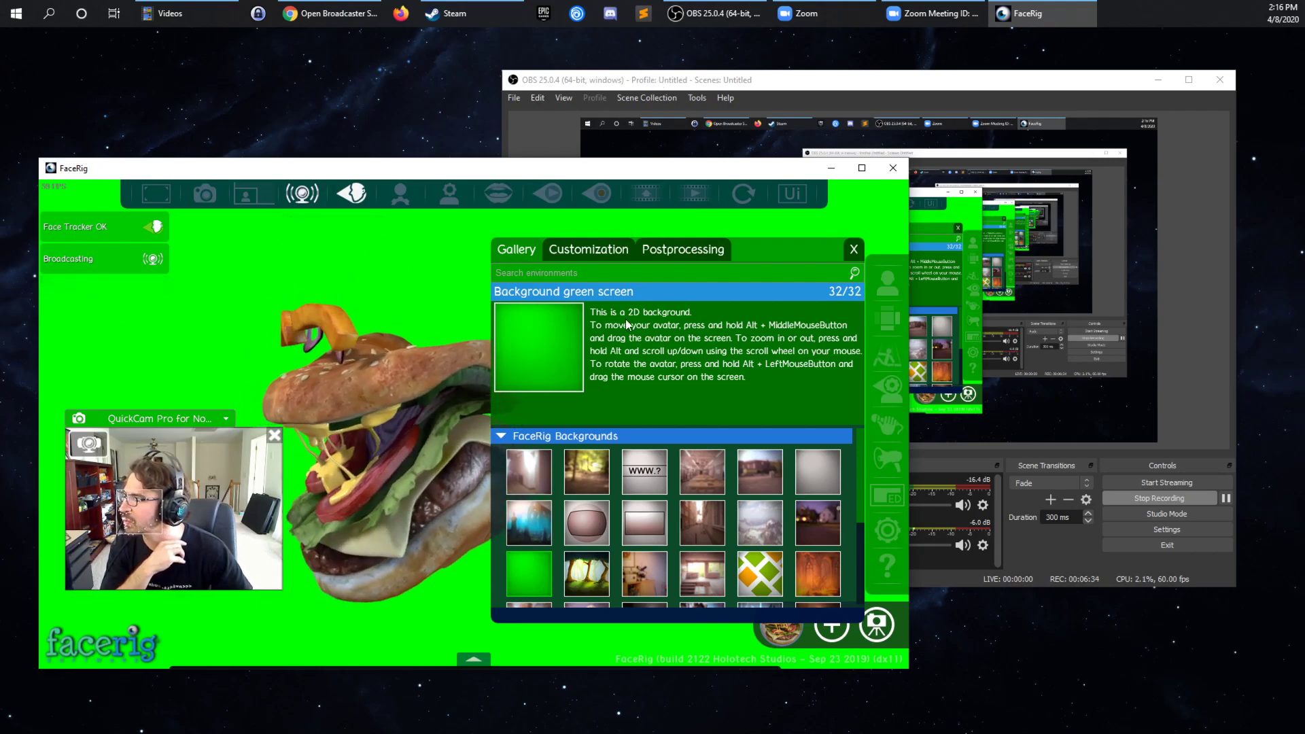
pyautogui.click(819, 88)
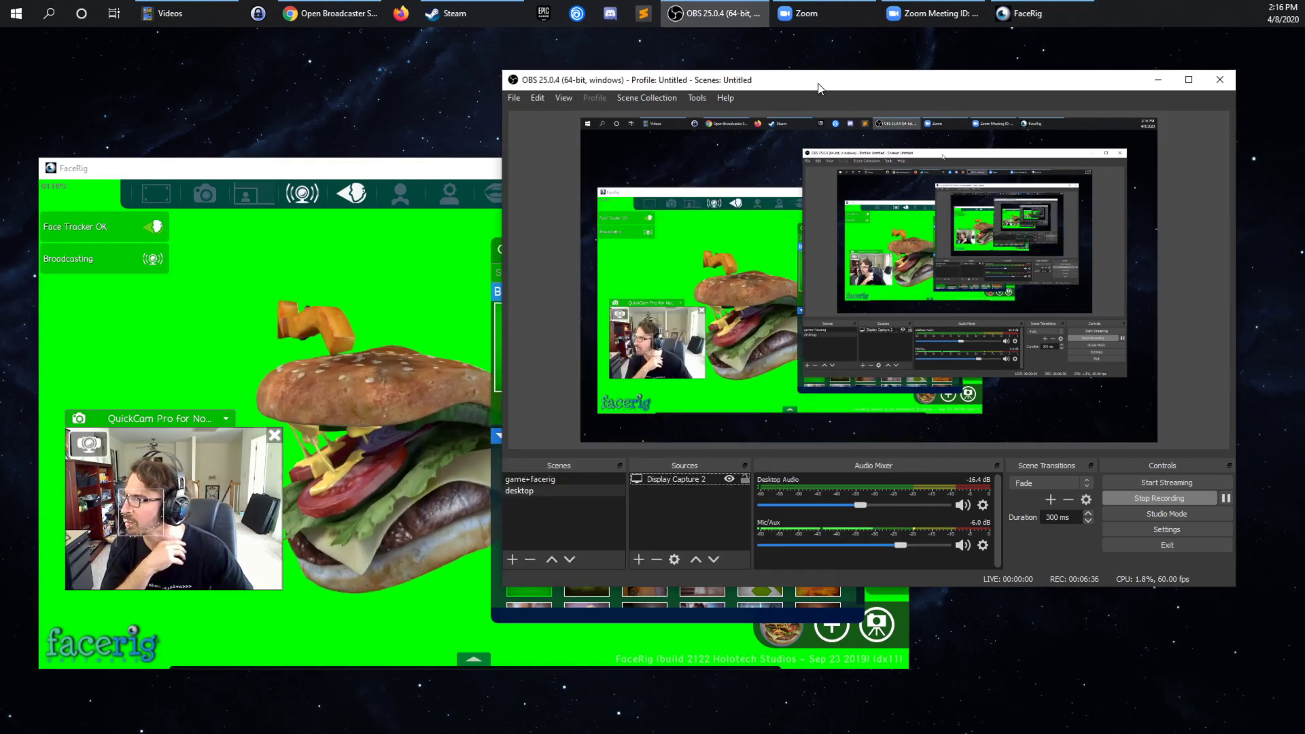
# Move the FaceRig window off the captured display so only OBS remains on the desktop.
pyautogui.click(421, 173)
pyautogui.moveTo(422, 173); pyautogui.dragTo(1304, 187)
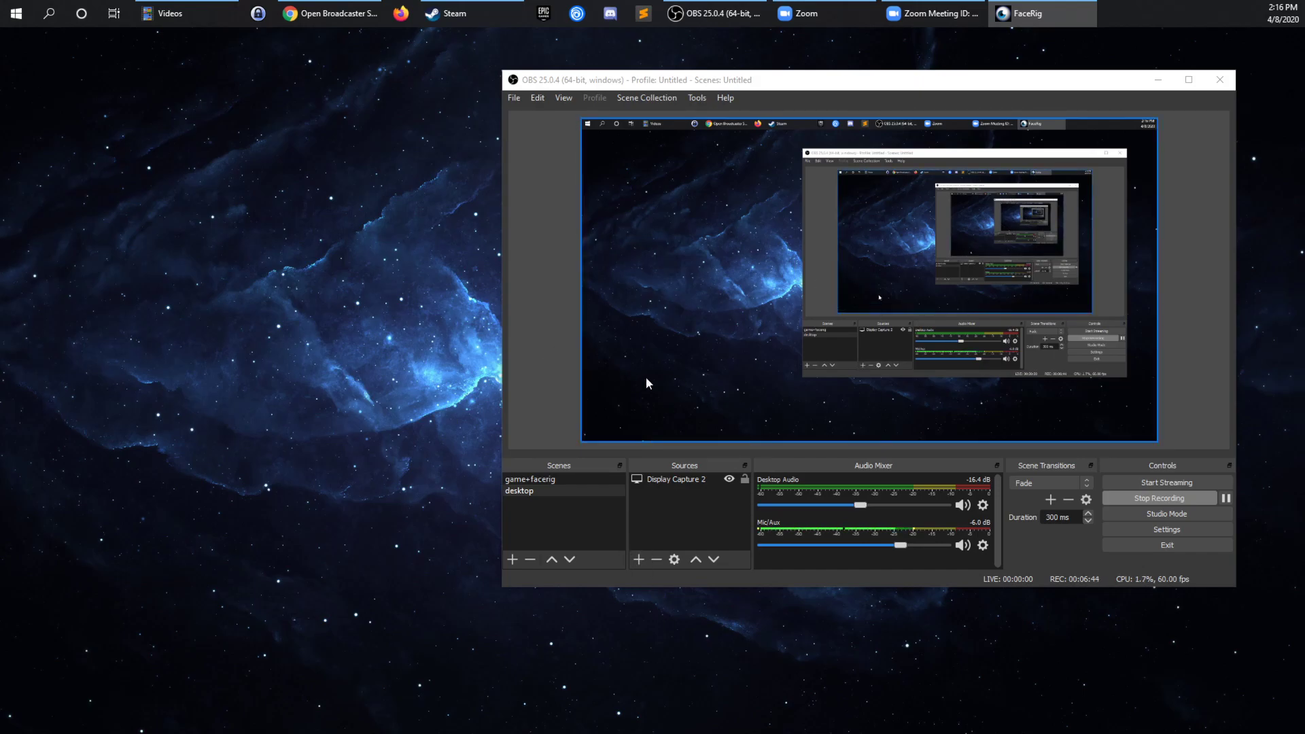
# Add a new video capture device source named faceRig2 to the desktop scene, using FaceRig Virtual Camera as its device.
pyautogui.click(637, 560)
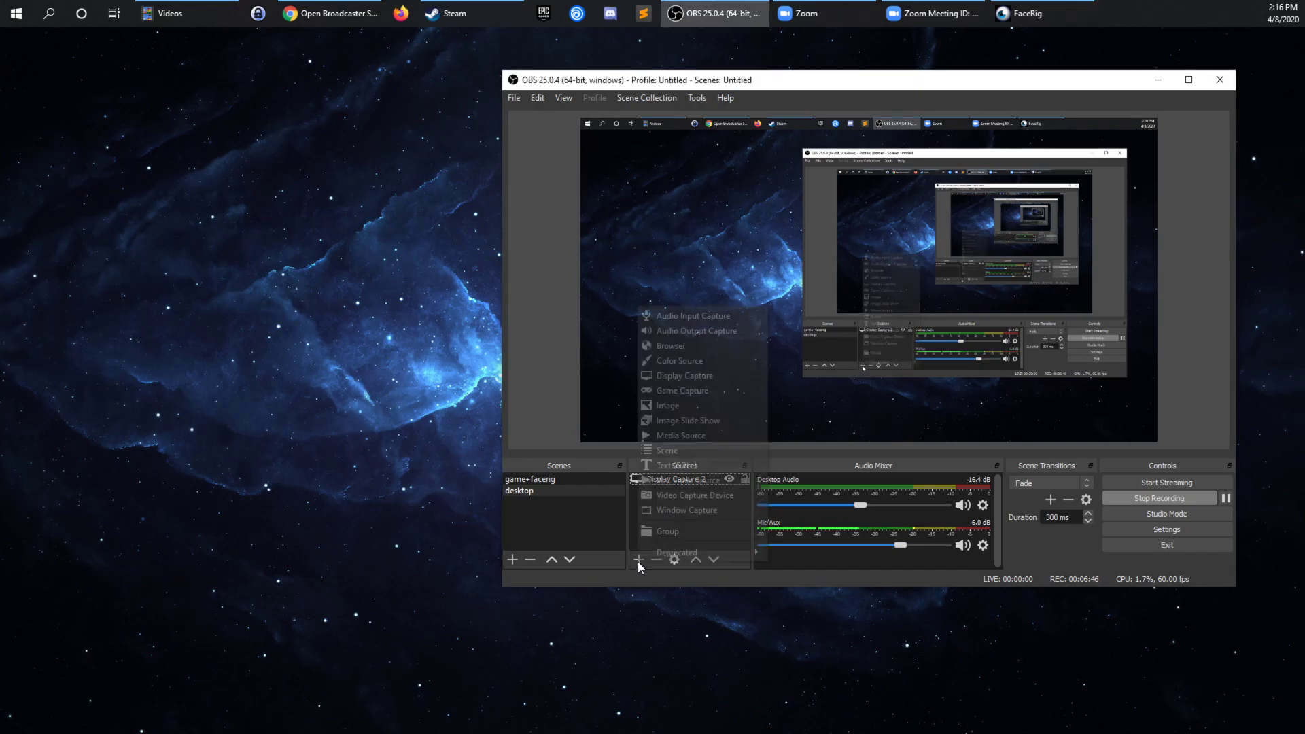
pyautogui.click(696, 501)
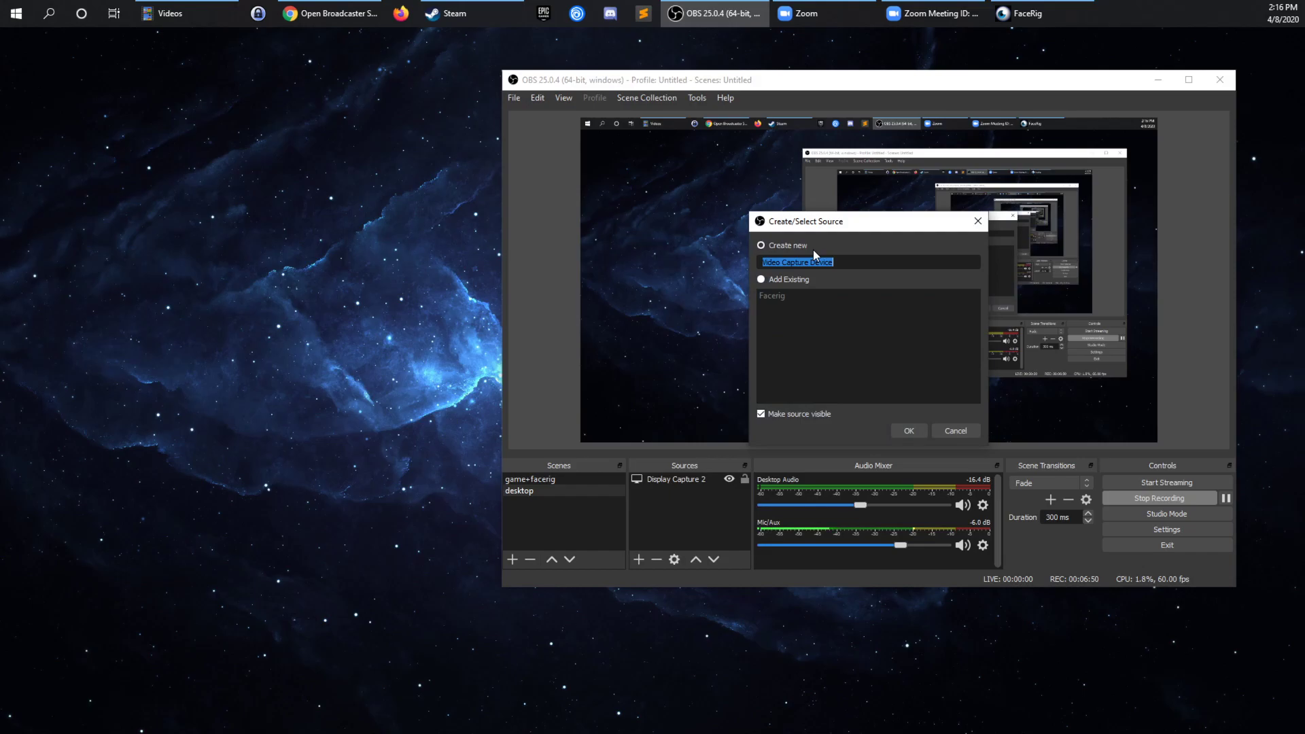
pyautogui.write('faceRig2')
pyautogui.click(914, 434)
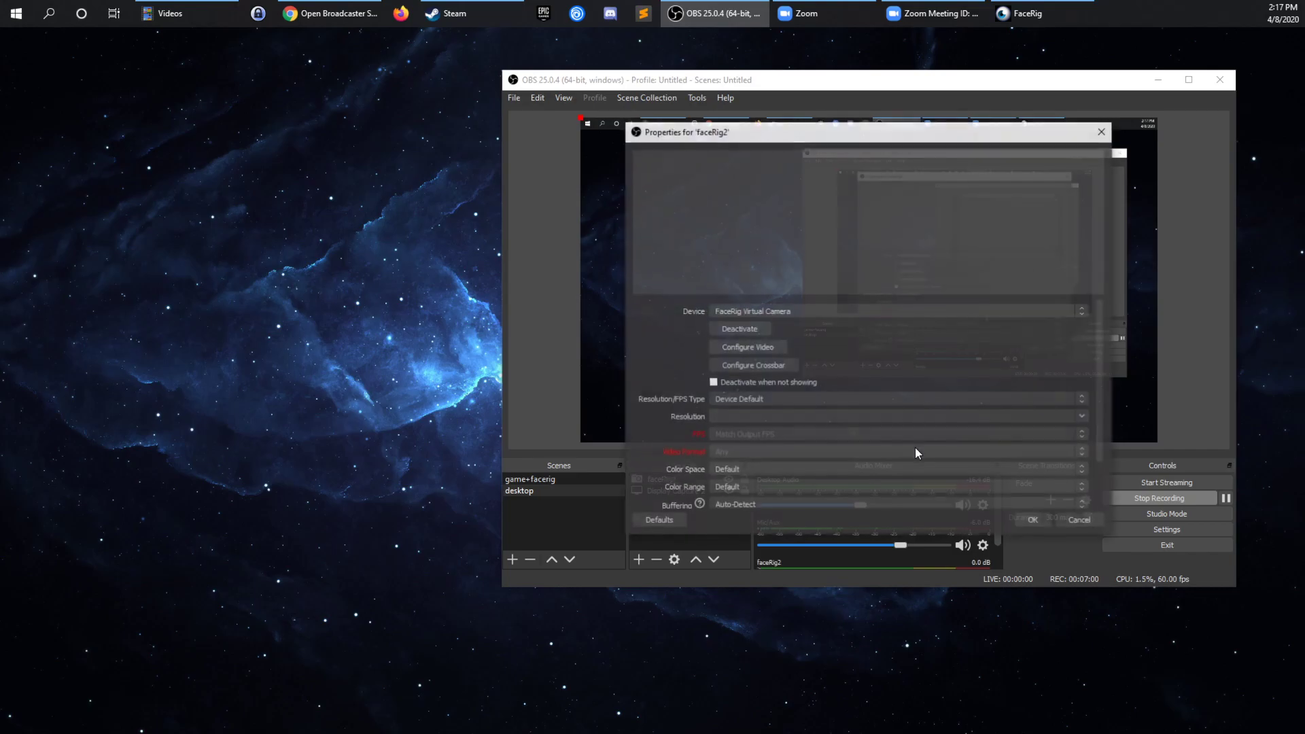
pyautogui.click(725, 310)
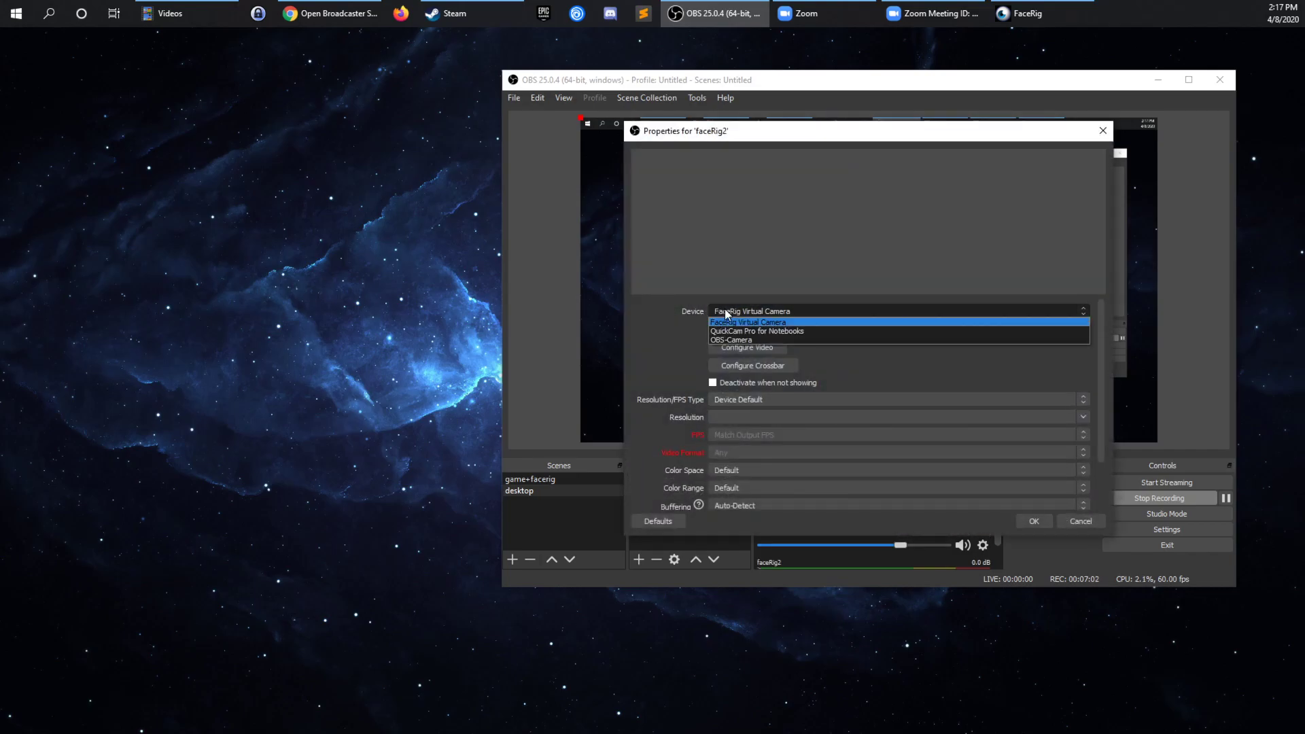
pyautogui.click(738, 322)
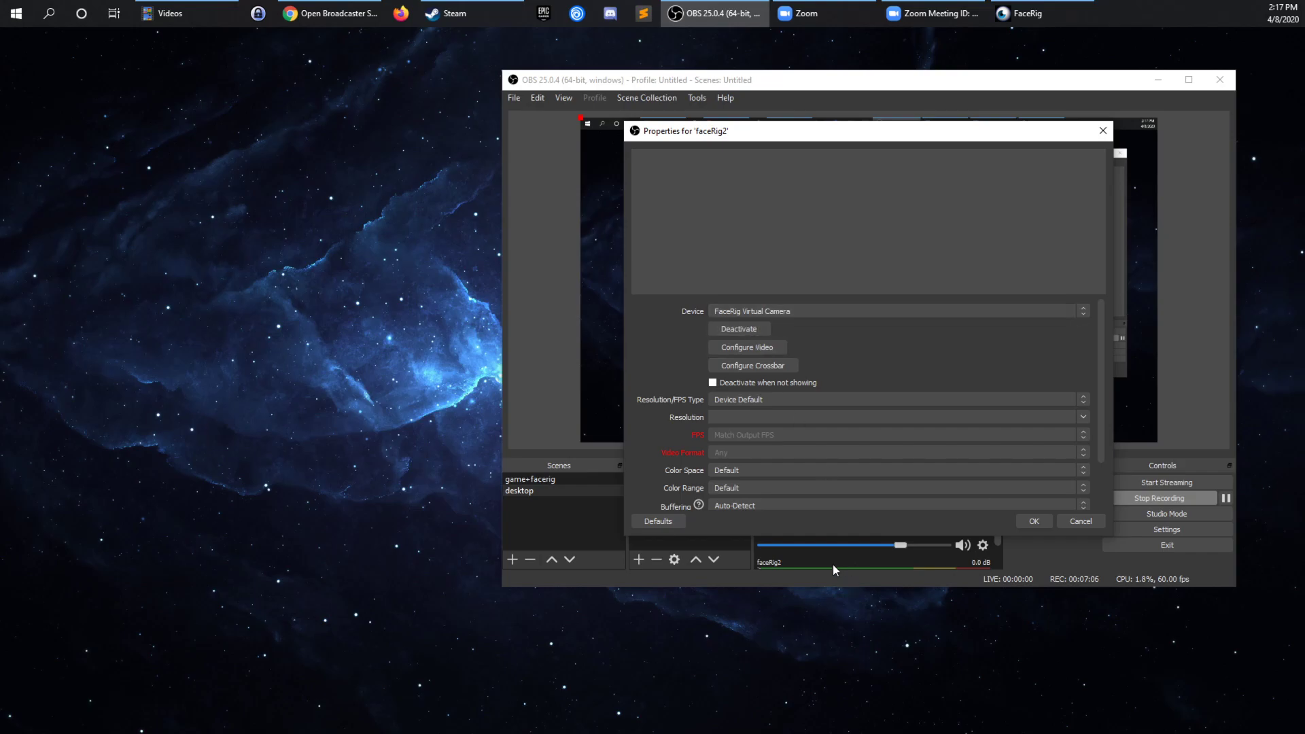
pyautogui.click(1033, 521)
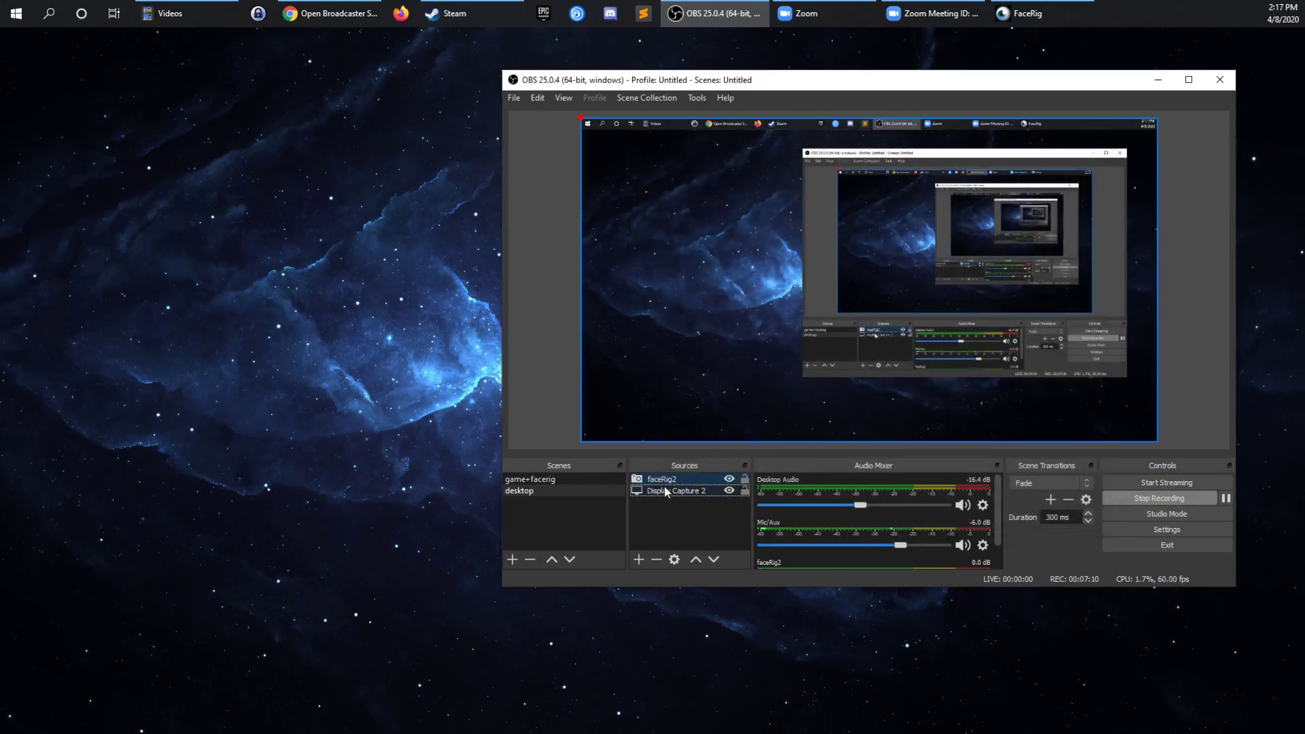
# Reopen faceRig2's properties, try FaceRig Virtual Camera and QuickCam Pro for Notebooks as its device, and discard the changes.
pyautogui.doubleClick(663, 480)
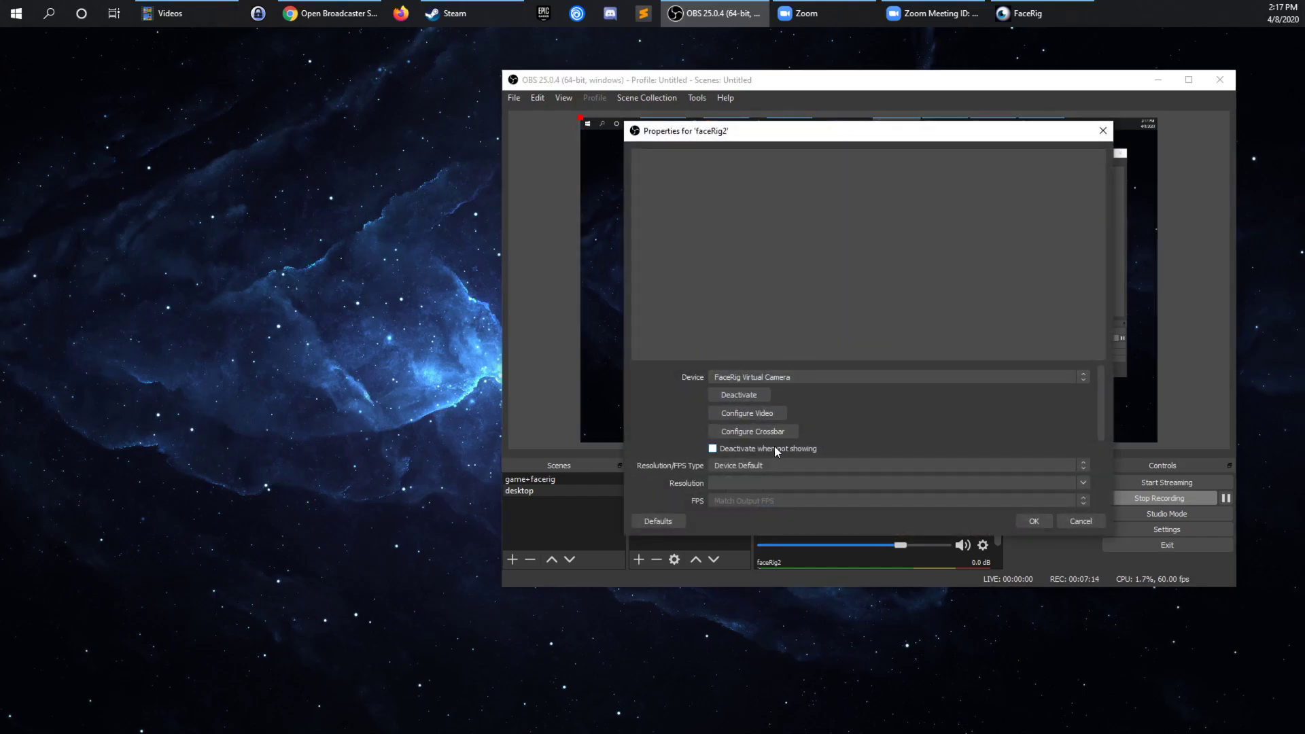
pyautogui.scroll(-3, 748, 394)
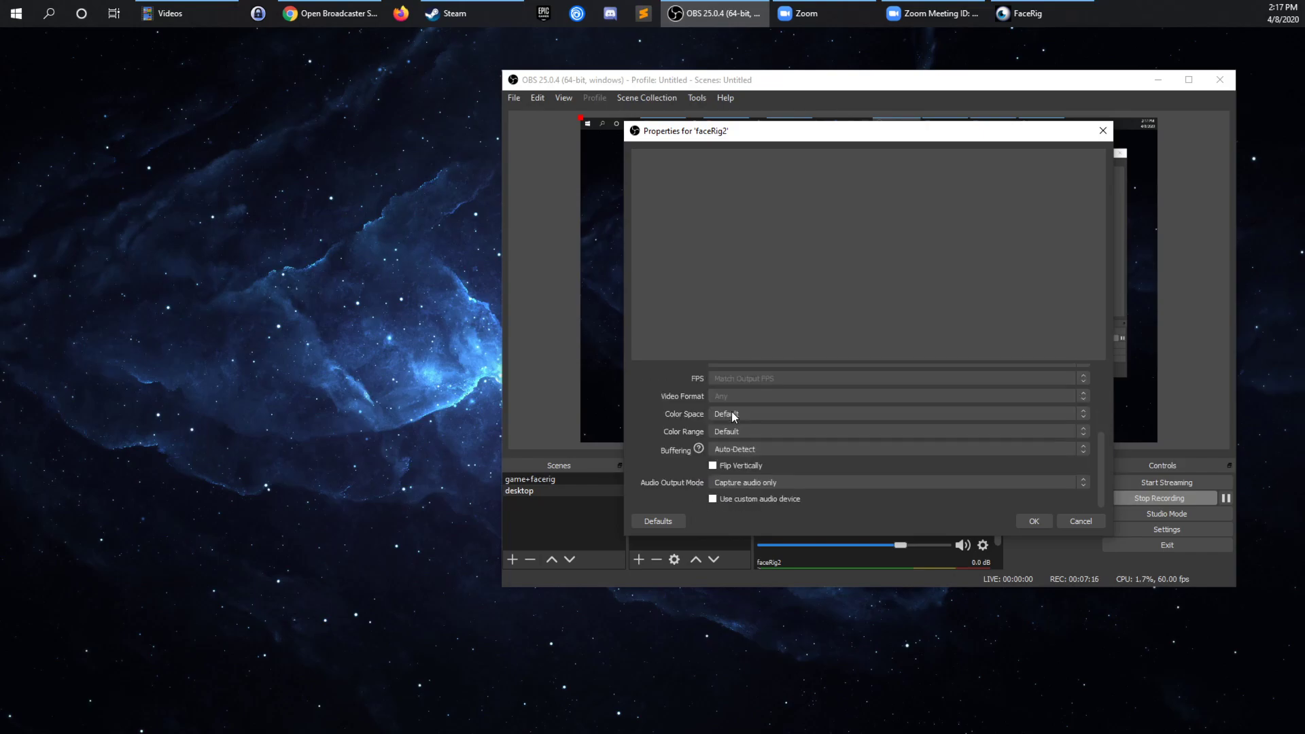
pyautogui.scroll(3, 740, 480)
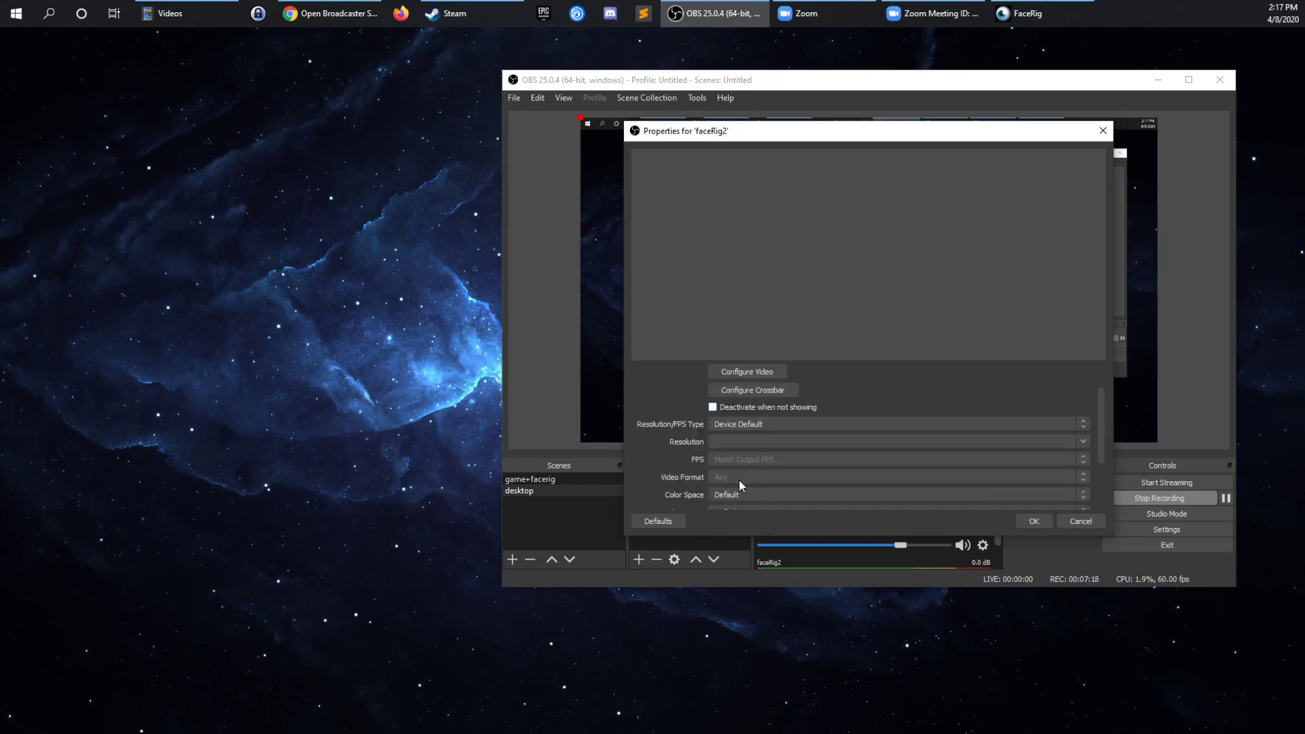
pyautogui.click(760, 379)
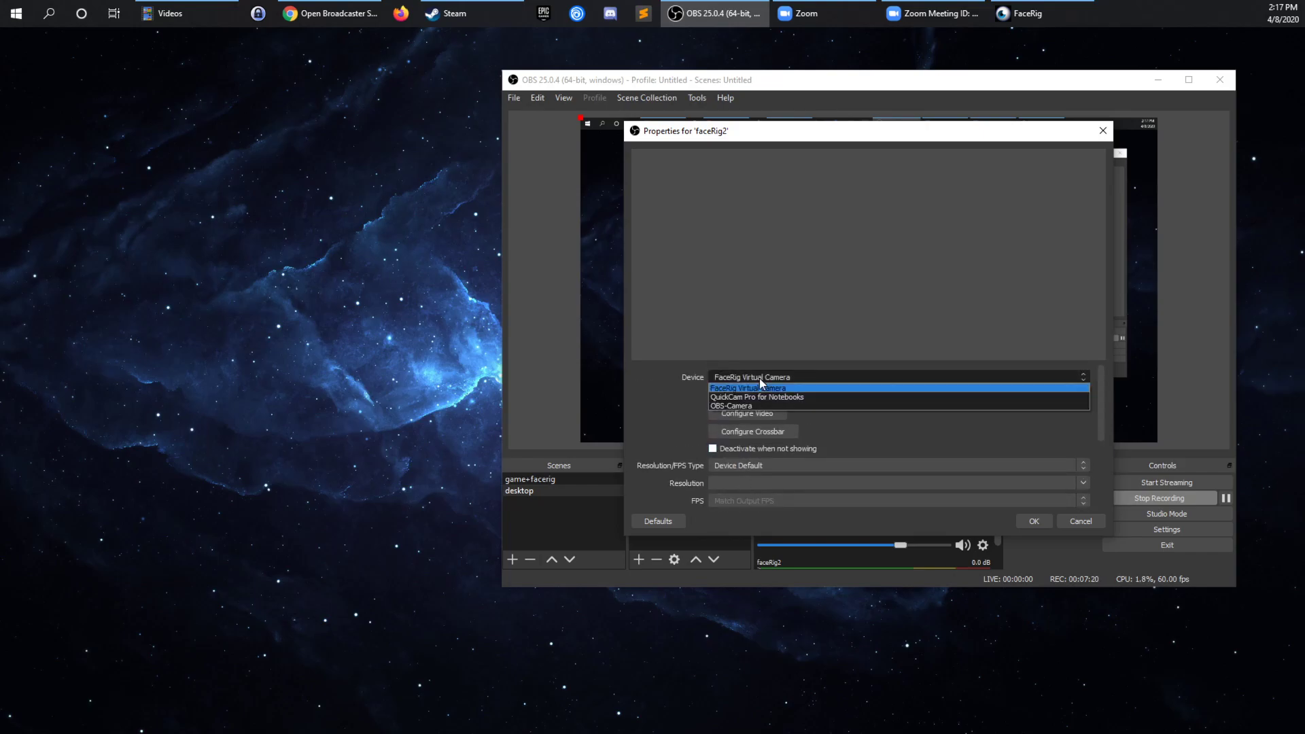
pyautogui.click(744, 389)
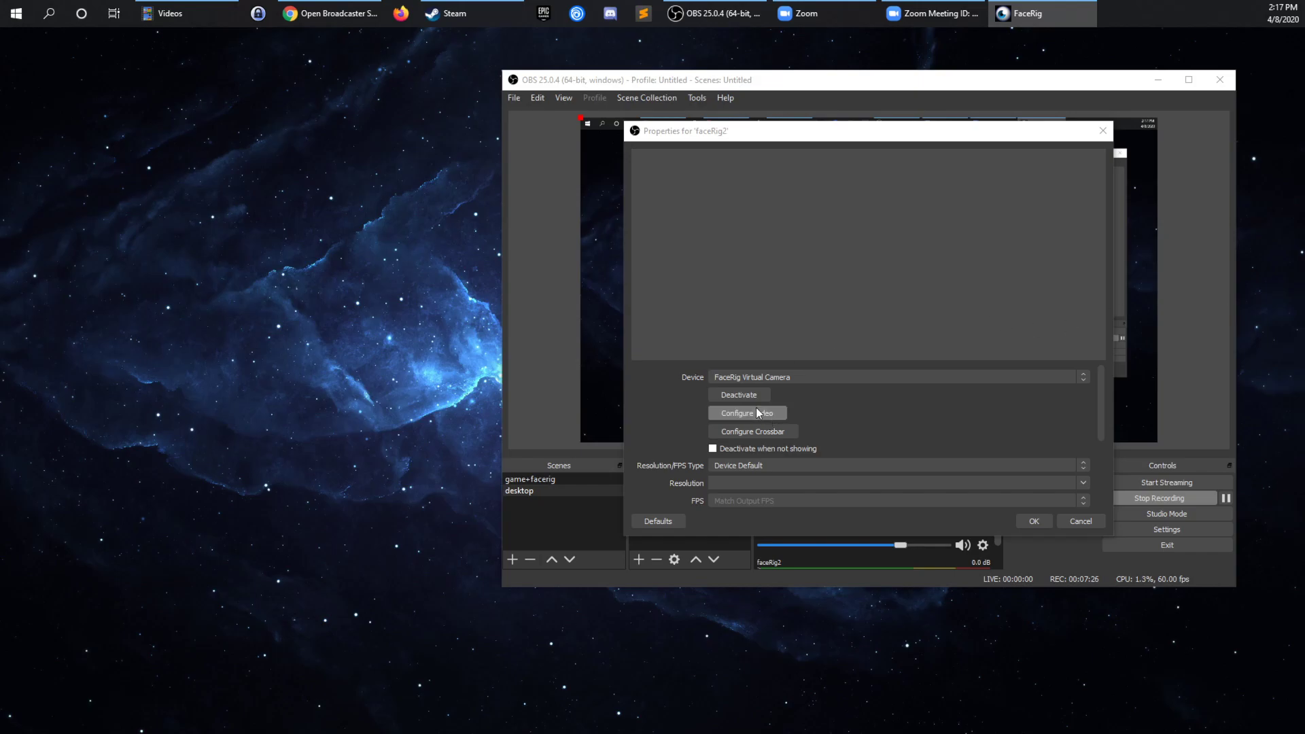
pyautogui.click(751, 380)
pyautogui.click(756, 393)
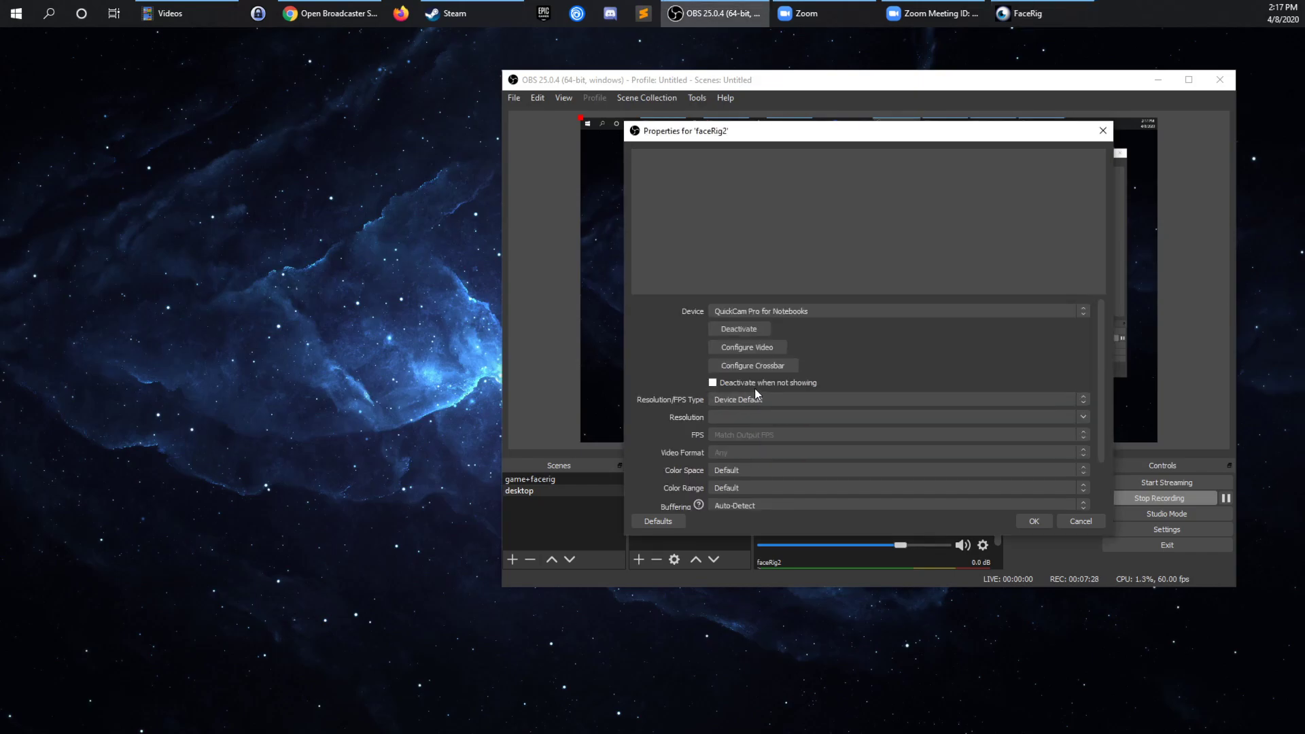
pyautogui.click(773, 310)
pyautogui.click(768, 321)
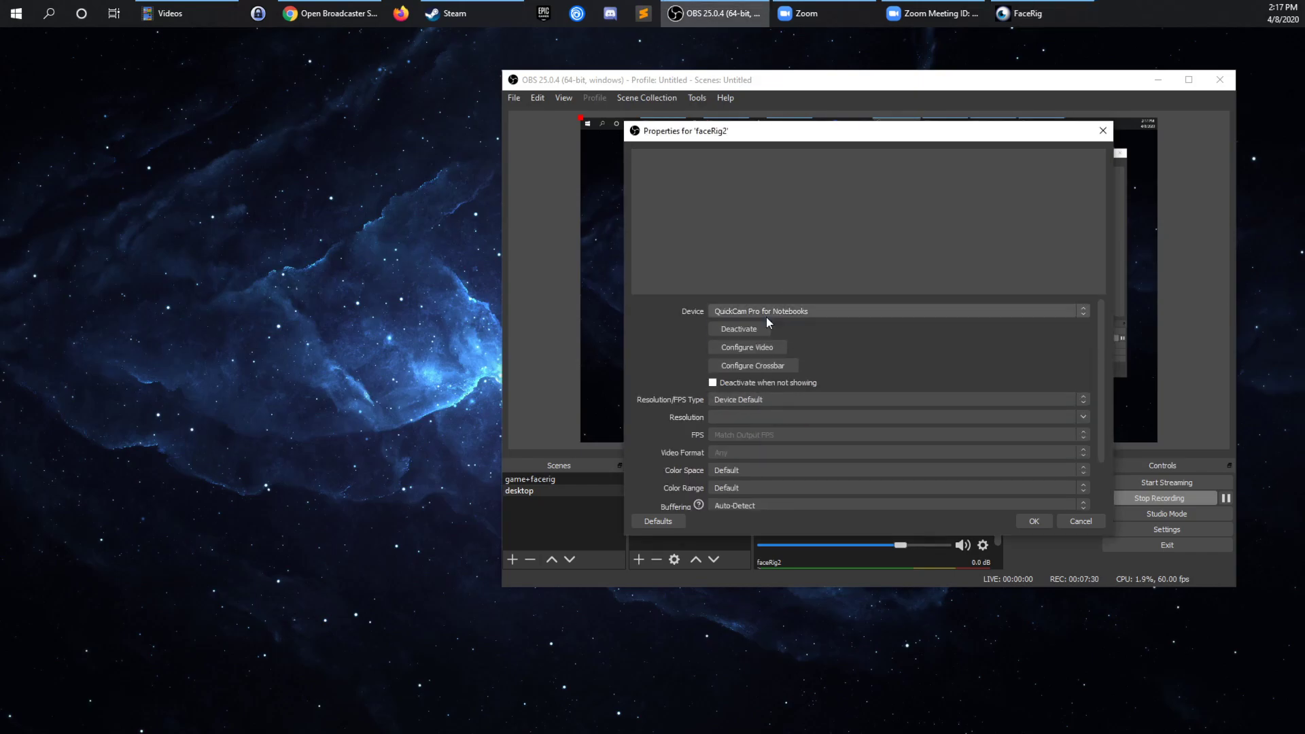
pyautogui.click(1081, 520)
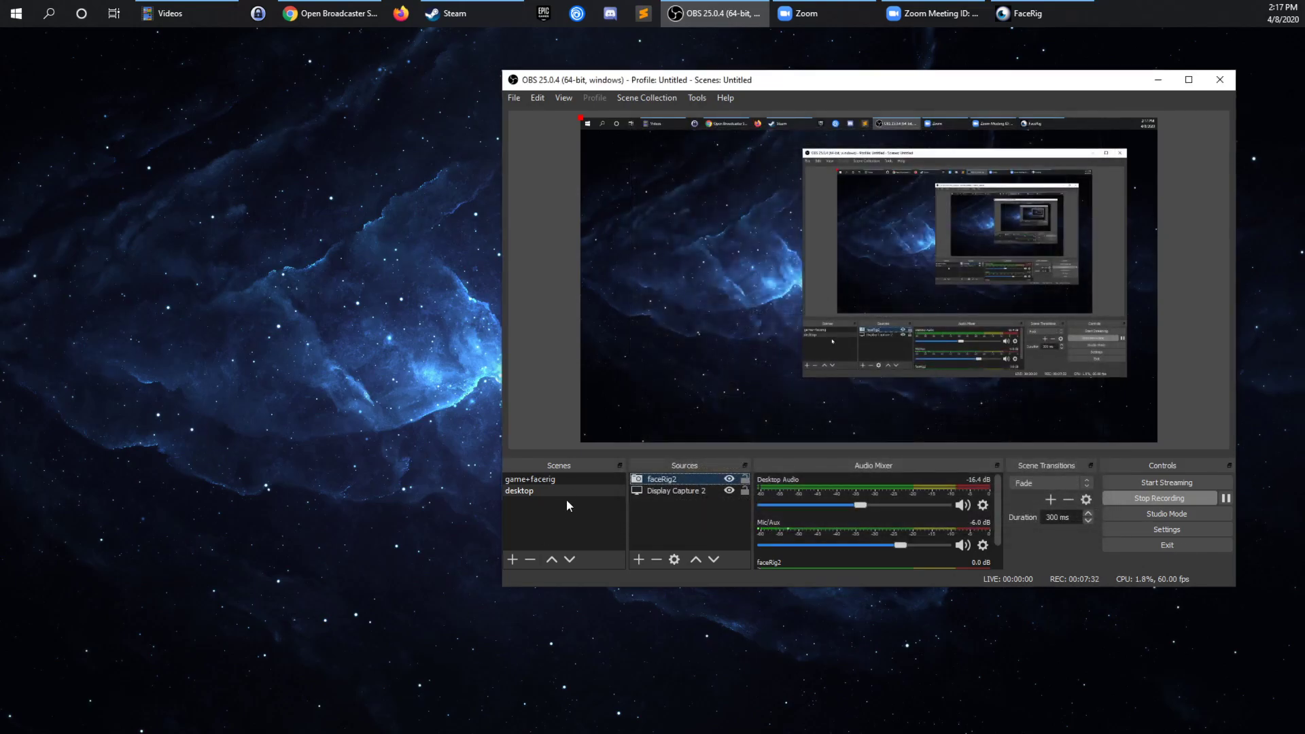
# Remove the faceRig2 source from the desktop scene.
pyautogui.rightClick(717, 483)
pyautogui.click(678, 475)
pyautogui.click(657, 560)
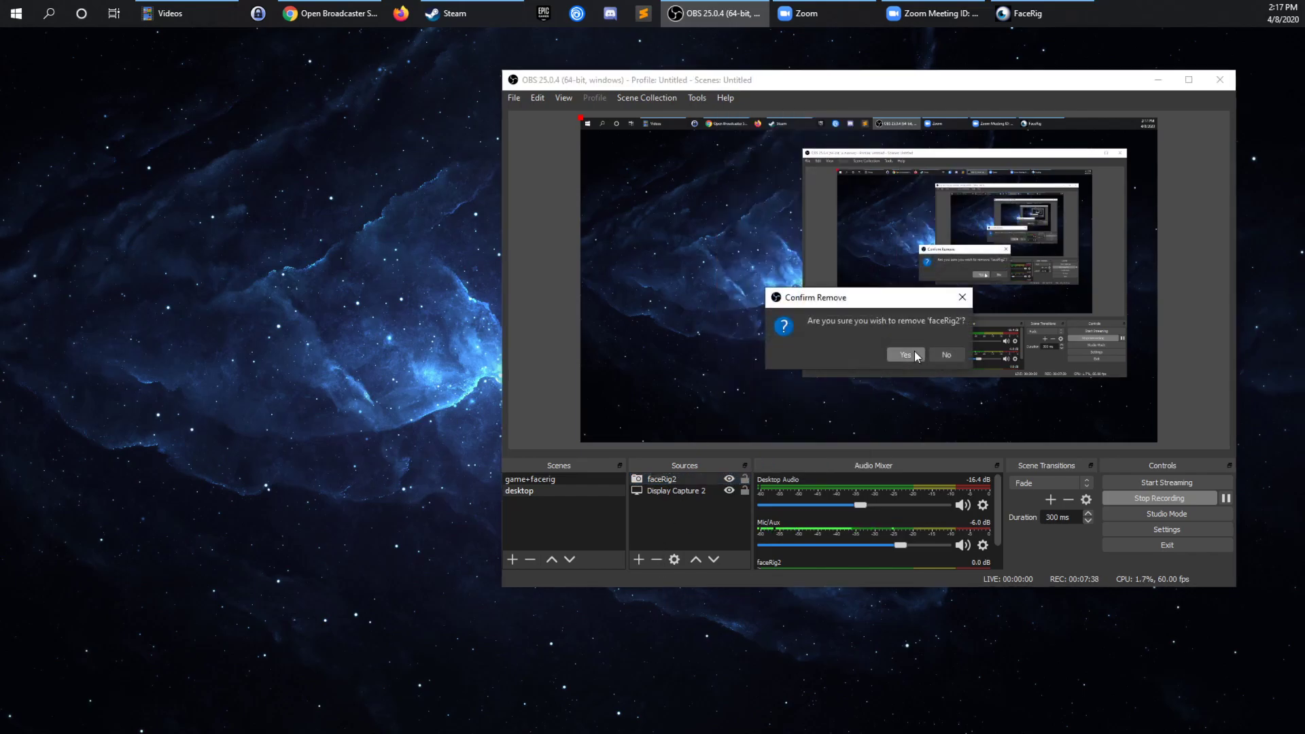
pyautogui.click(913, 352)
# Add the existing Facerig video capture source to the desktop scene and place it in the canvas's lower-left corner.
pyautogui.click(639, 559)
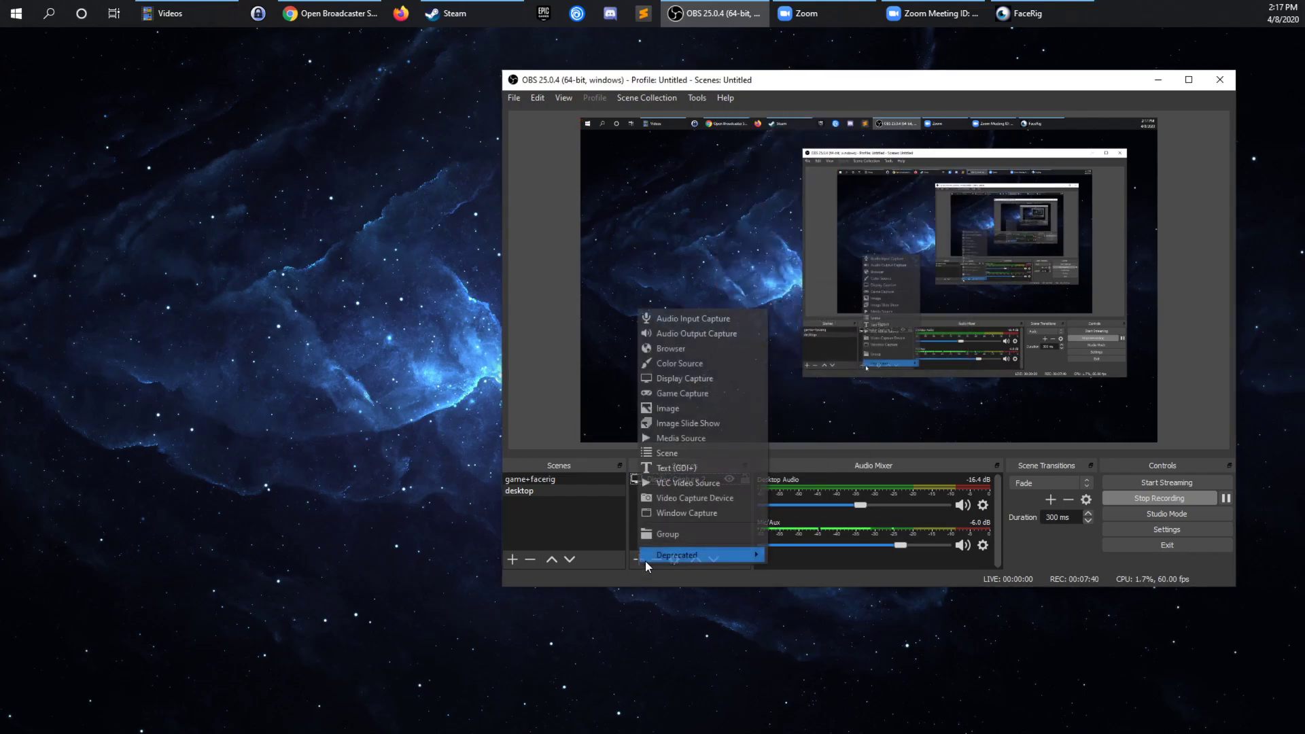
pyautogui.click(658, 497)
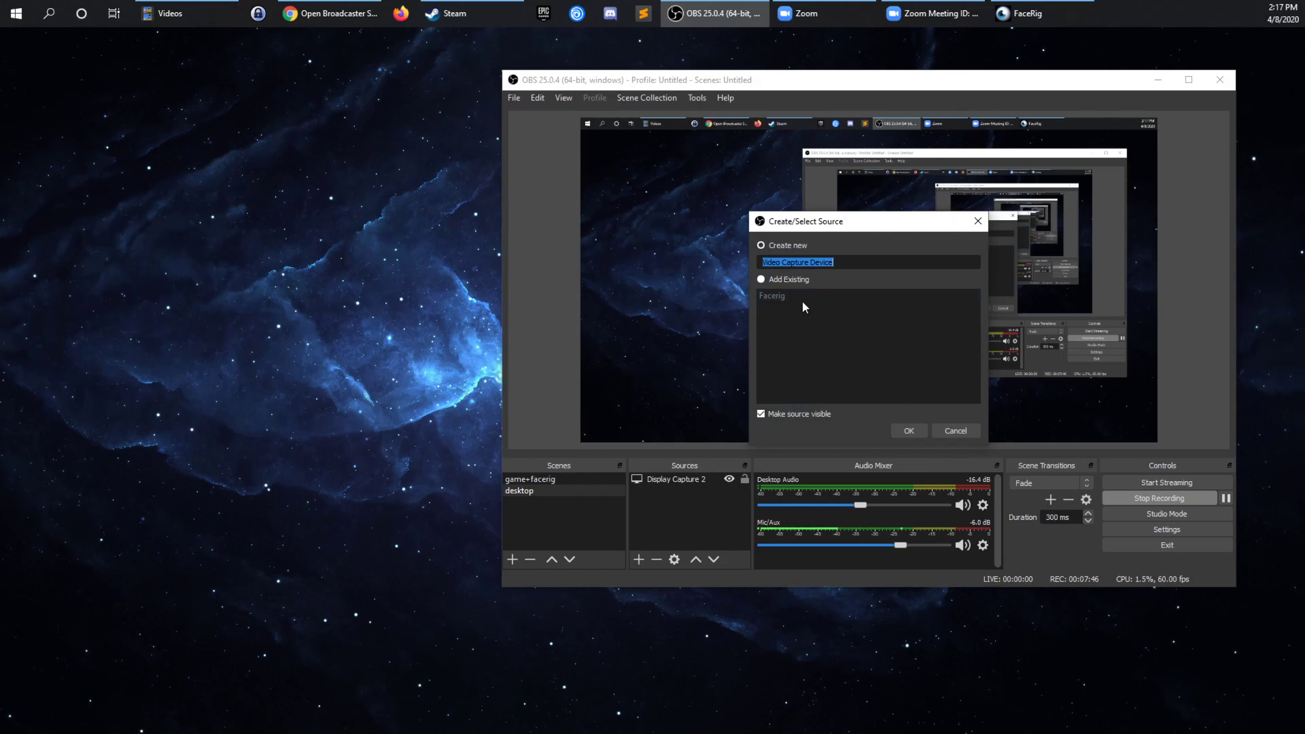
pyautogui.click(786, 297)
pyautogui.click(782, 296)
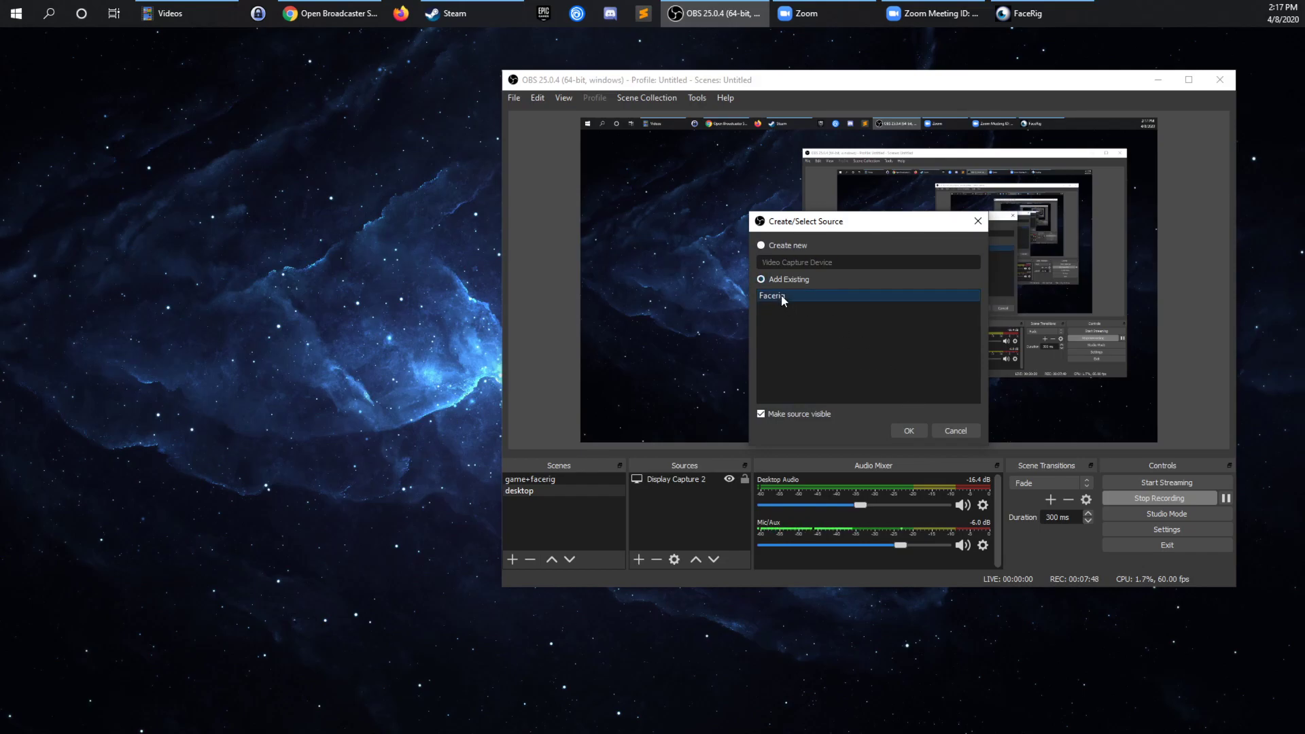
pyautogui.click(911, 430)
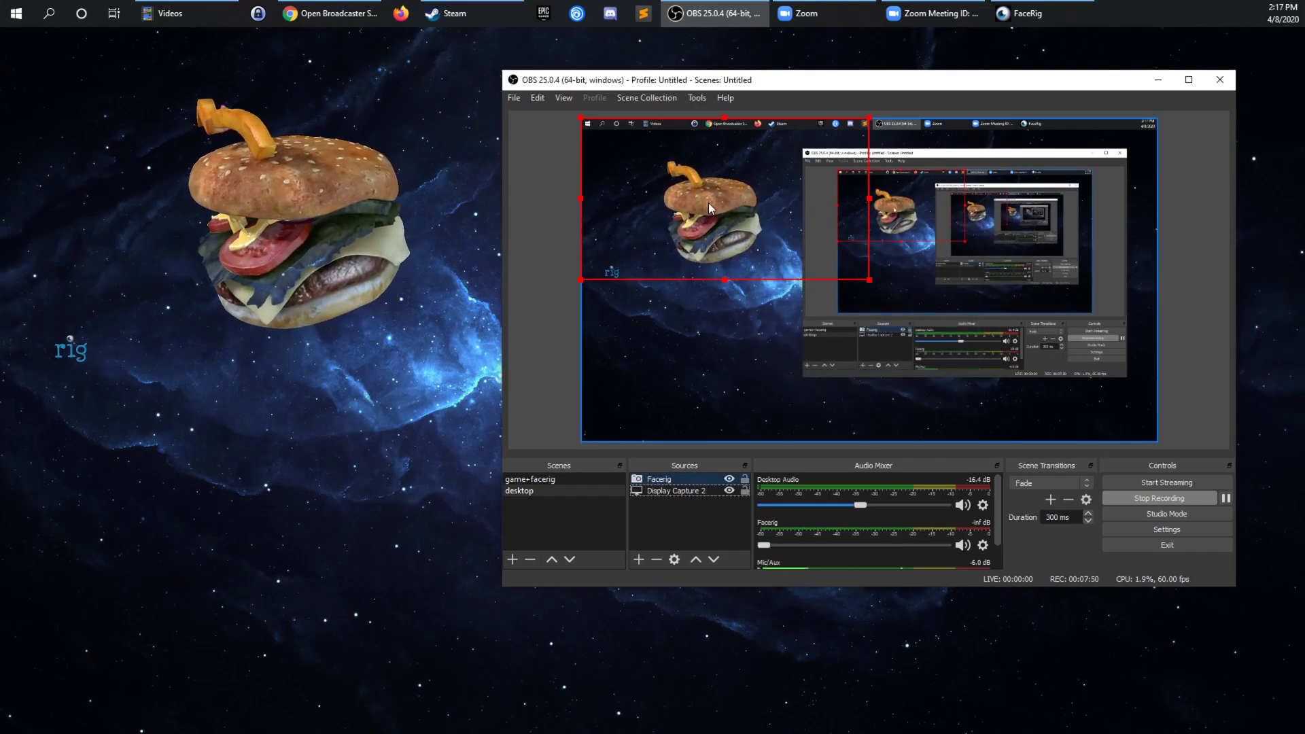
pyautogui.moveTo(707, 204); pyautogui.dragTo(703, 365)
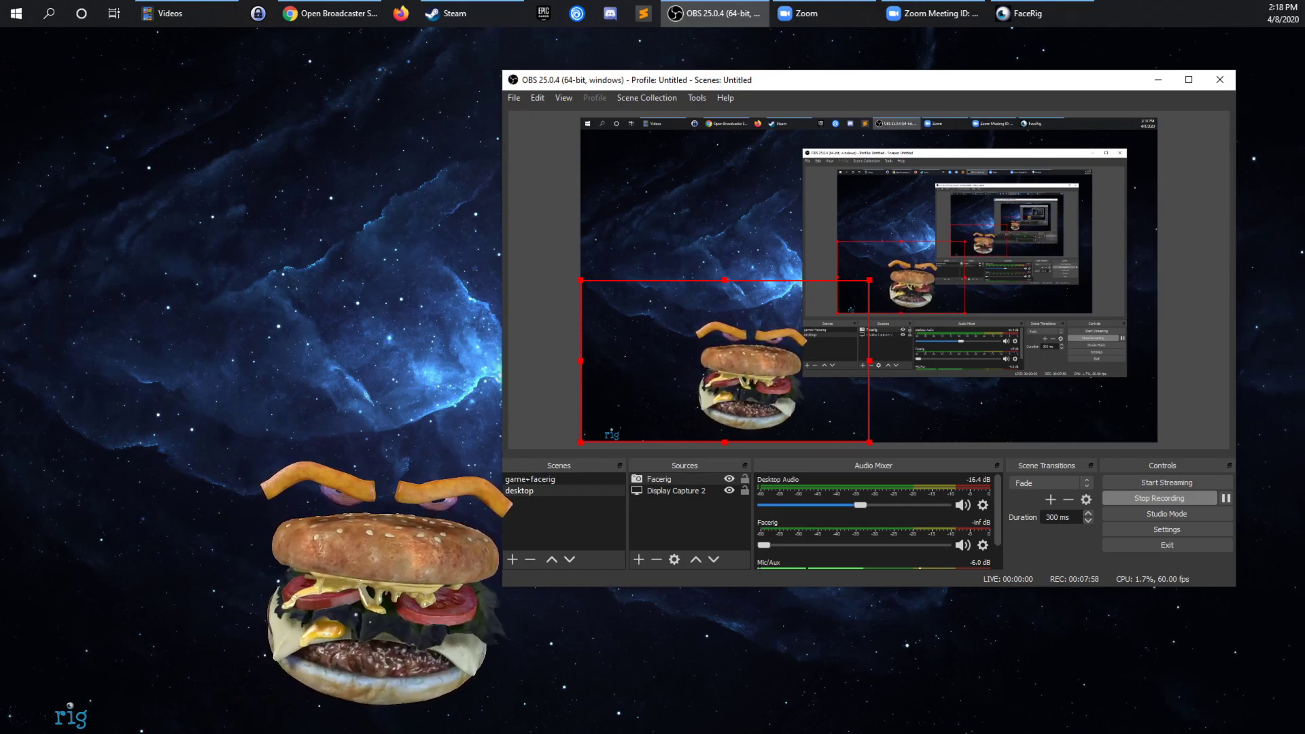
# Change the FaceRig avatar to the armored, helmeted character and move the Facerig source toward the middle of the OBS canvas.
pyautogui.hotkey('alt', 'Tab')
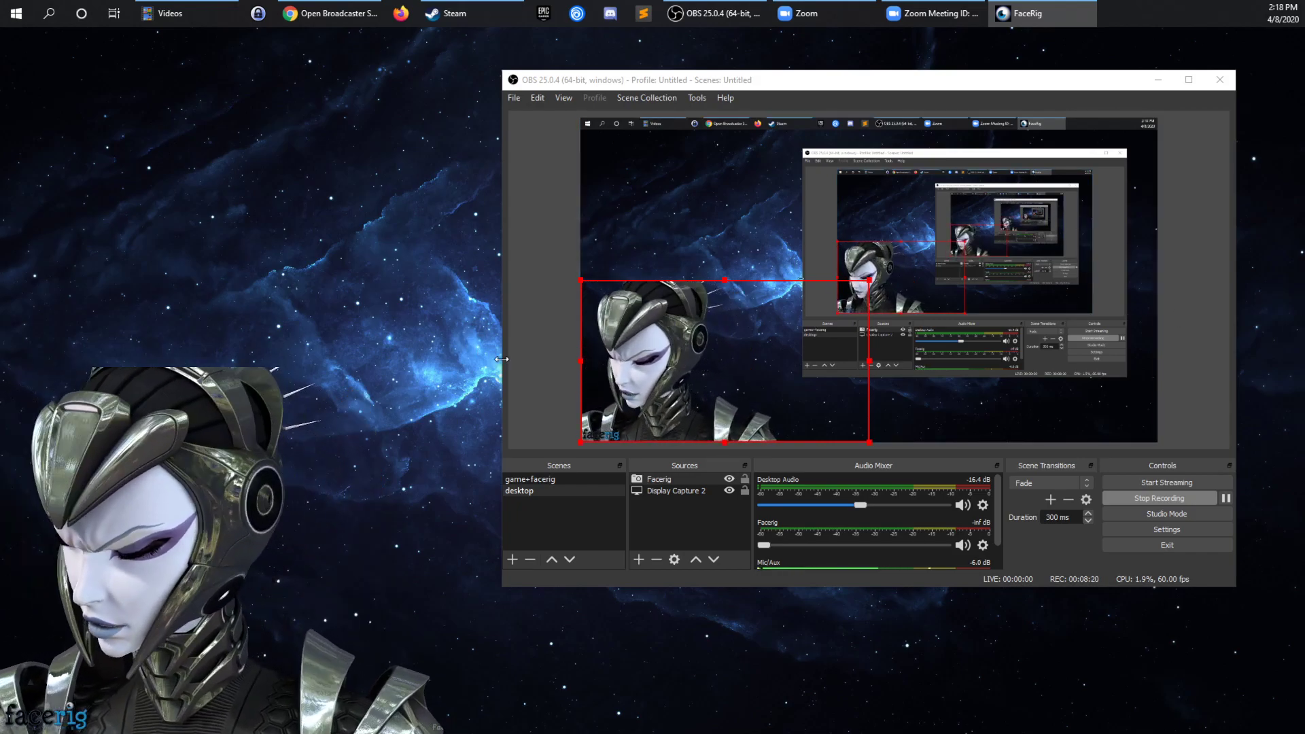
pyautogui.moveTo(706, 361); pyautogui.dragTo(869, 347)
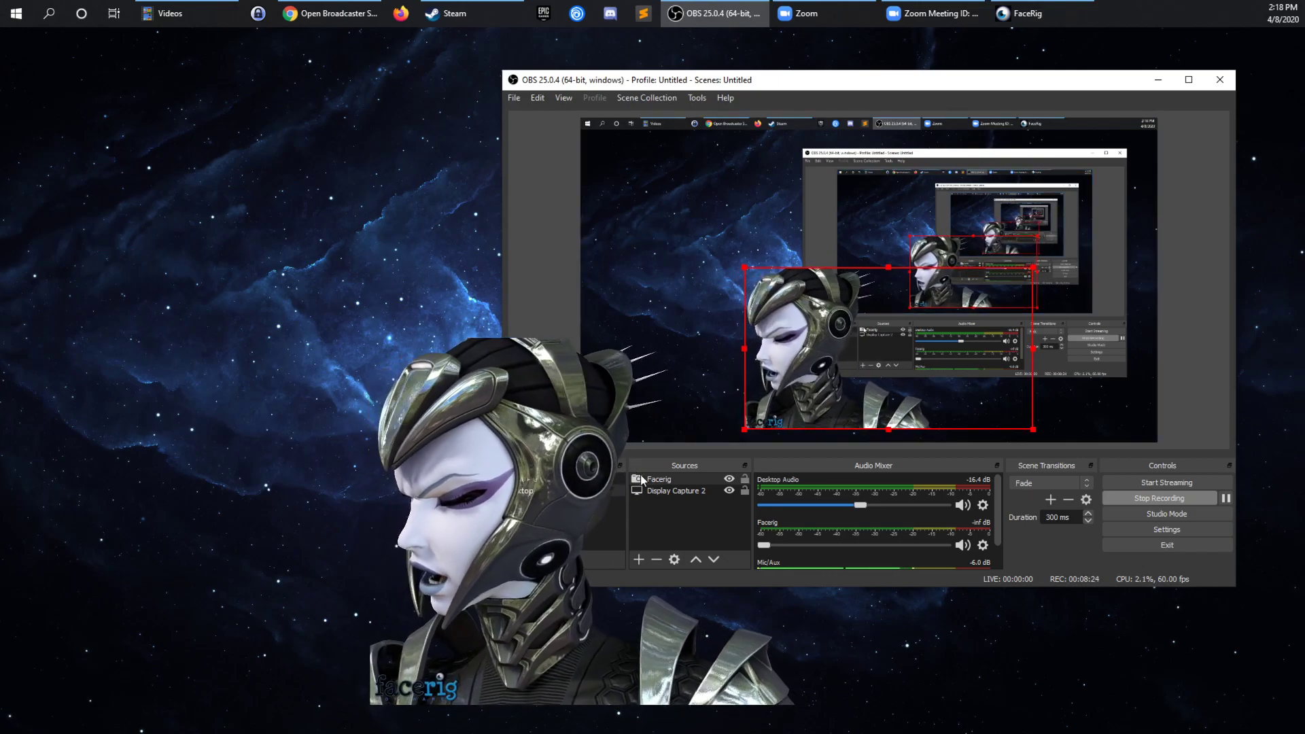
# Open the Facerig source's filters and move the source to the upper-left area of the canvas.
pyautogui.rightClick(663, 480)
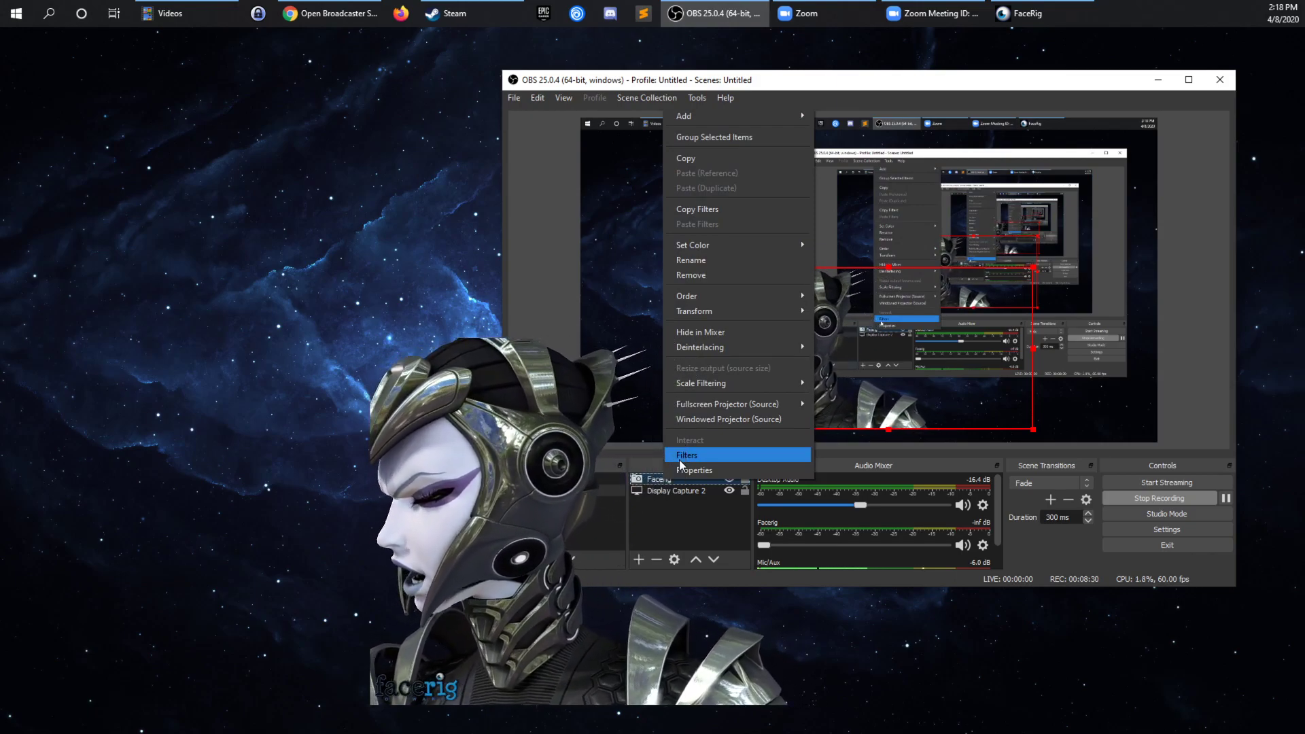
pyautogui.click(681, 455)
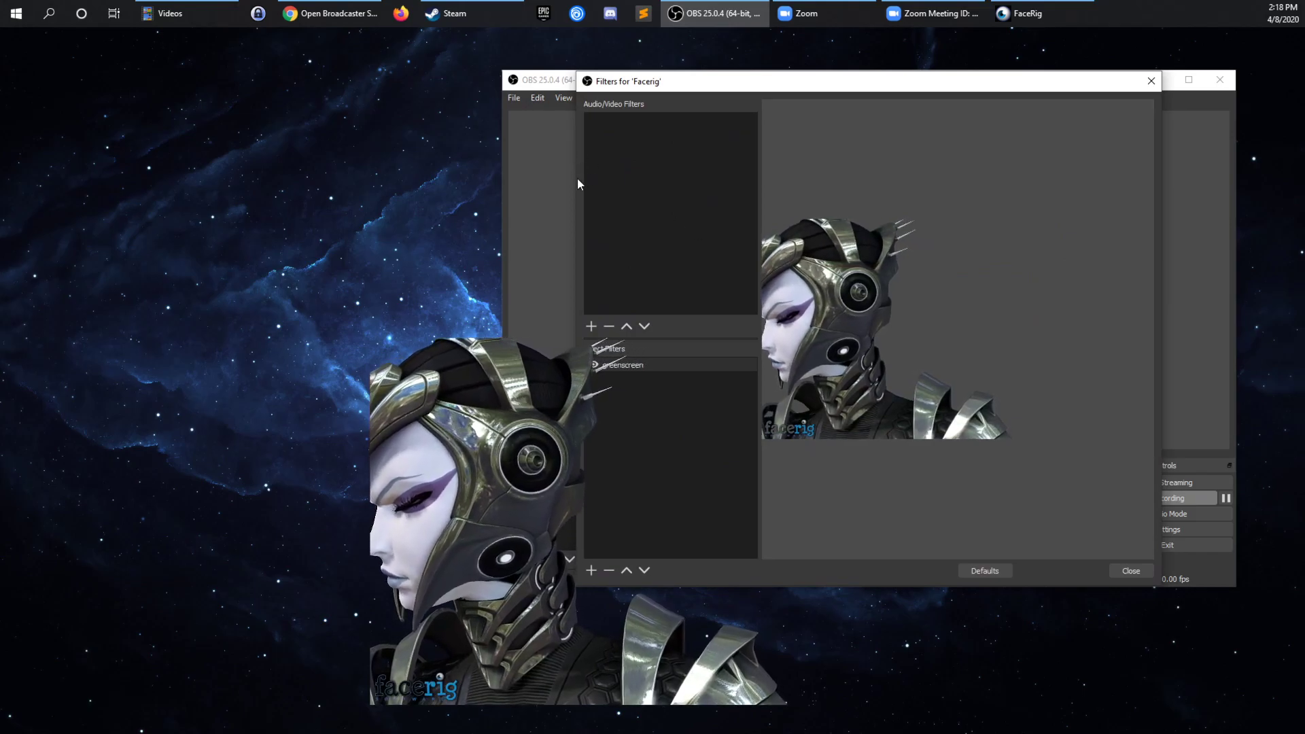
pyautogui.moveTo(663, 87); pyautogui.dragTo(877, 192)
pyautogui.moveTo(769, 364); pyautogui.dragTo(608, 208)
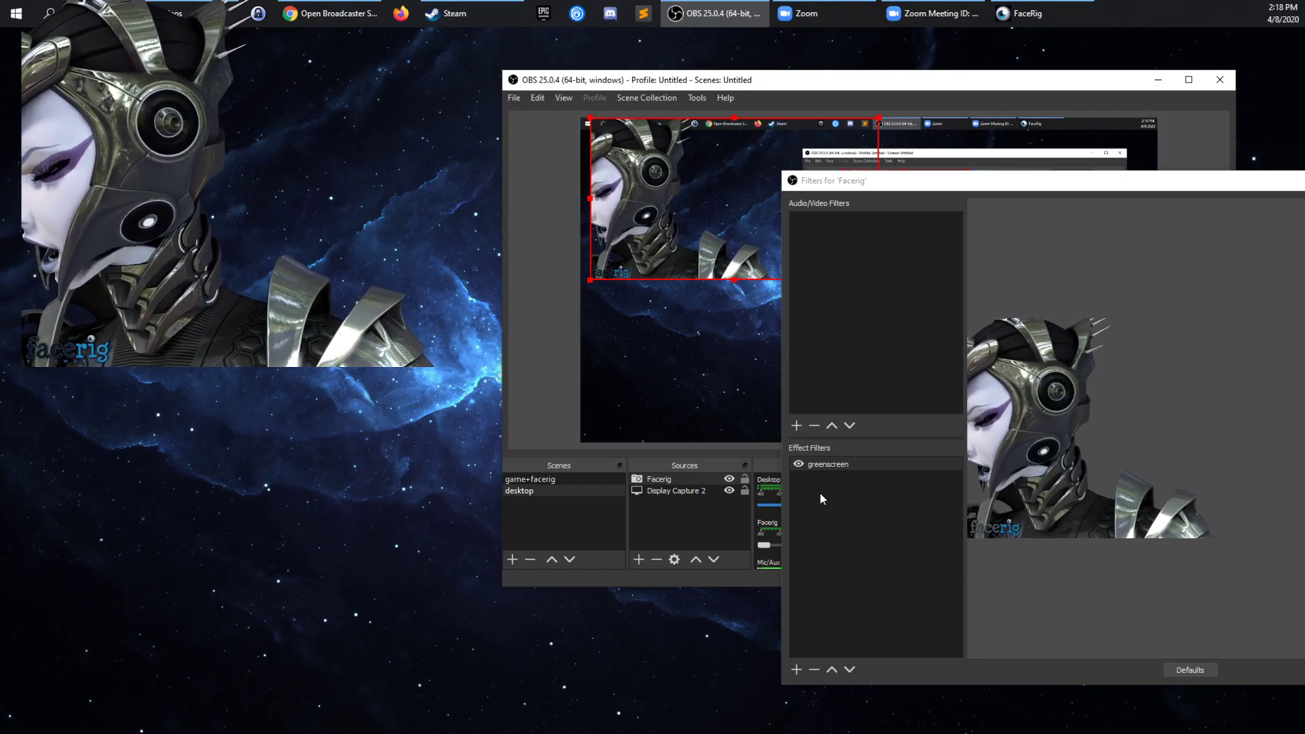
pyautogui.click(795, 670)
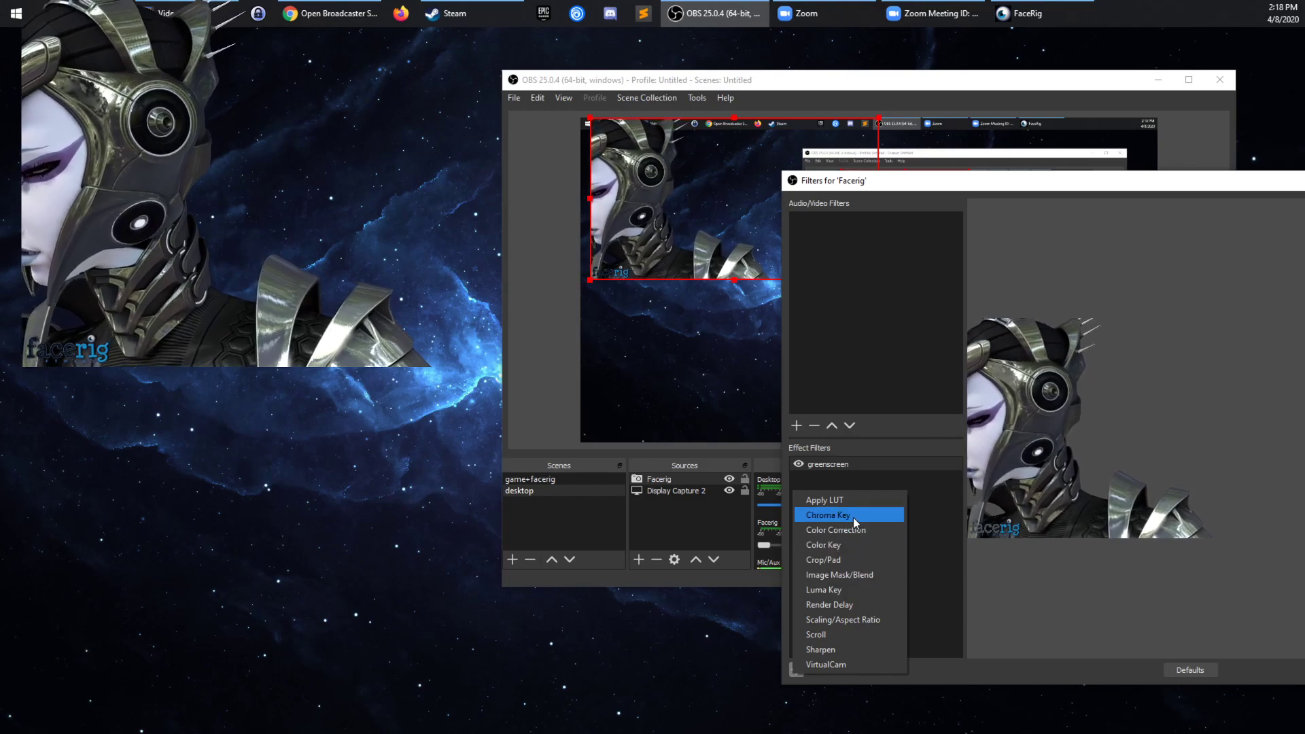
pyautogui.click(854, 516)
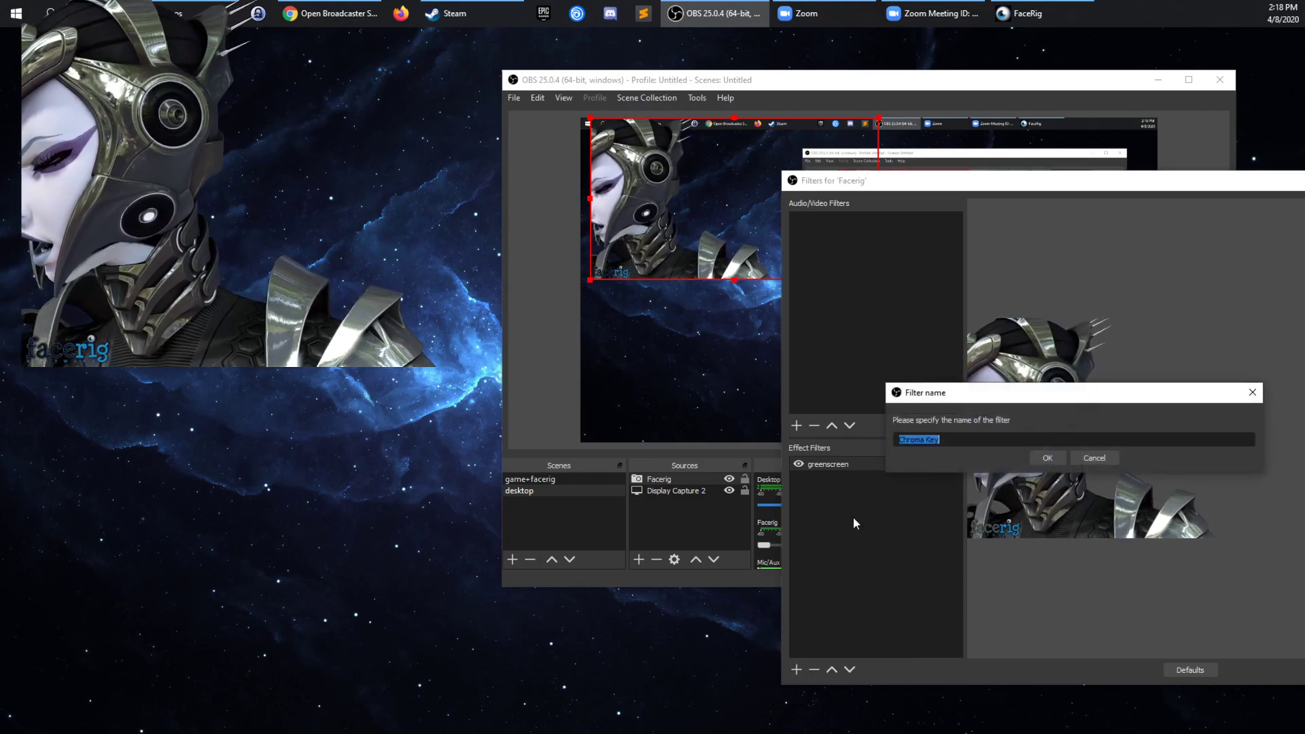
pyautogui.click(1102, 460)
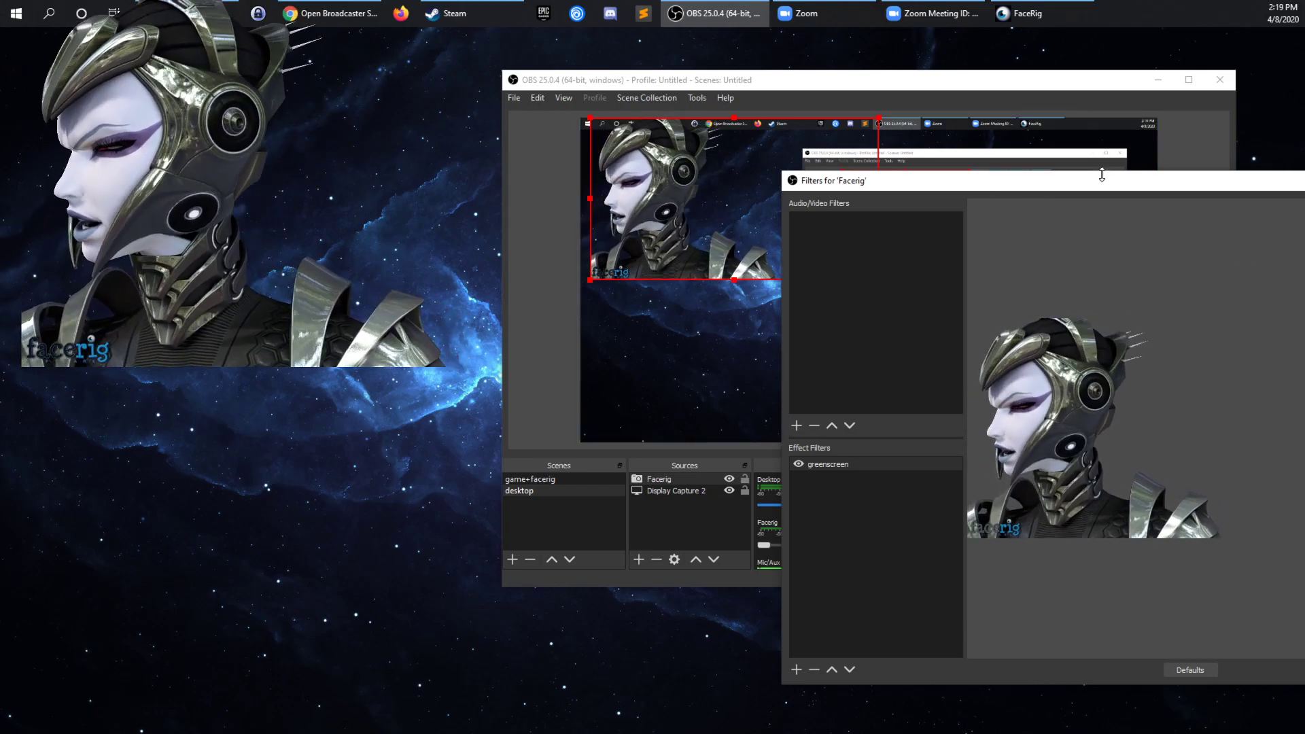
# Try an opacity of 44 on the Facerig source's greenscreen filter, and set the opacity back to 100.
pyautogui.click(817, 464)
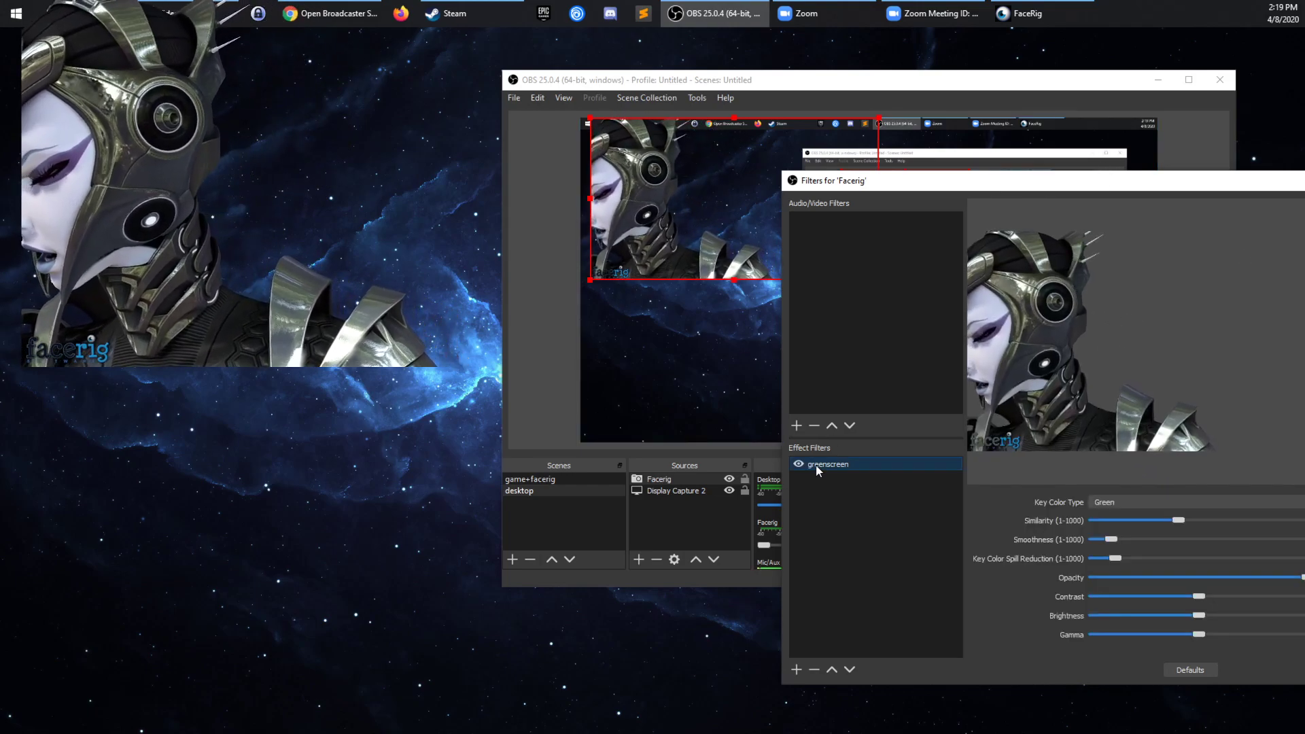
pyautogui.moveTo(1018, 185); pyautogui.dragTo(846, 167)
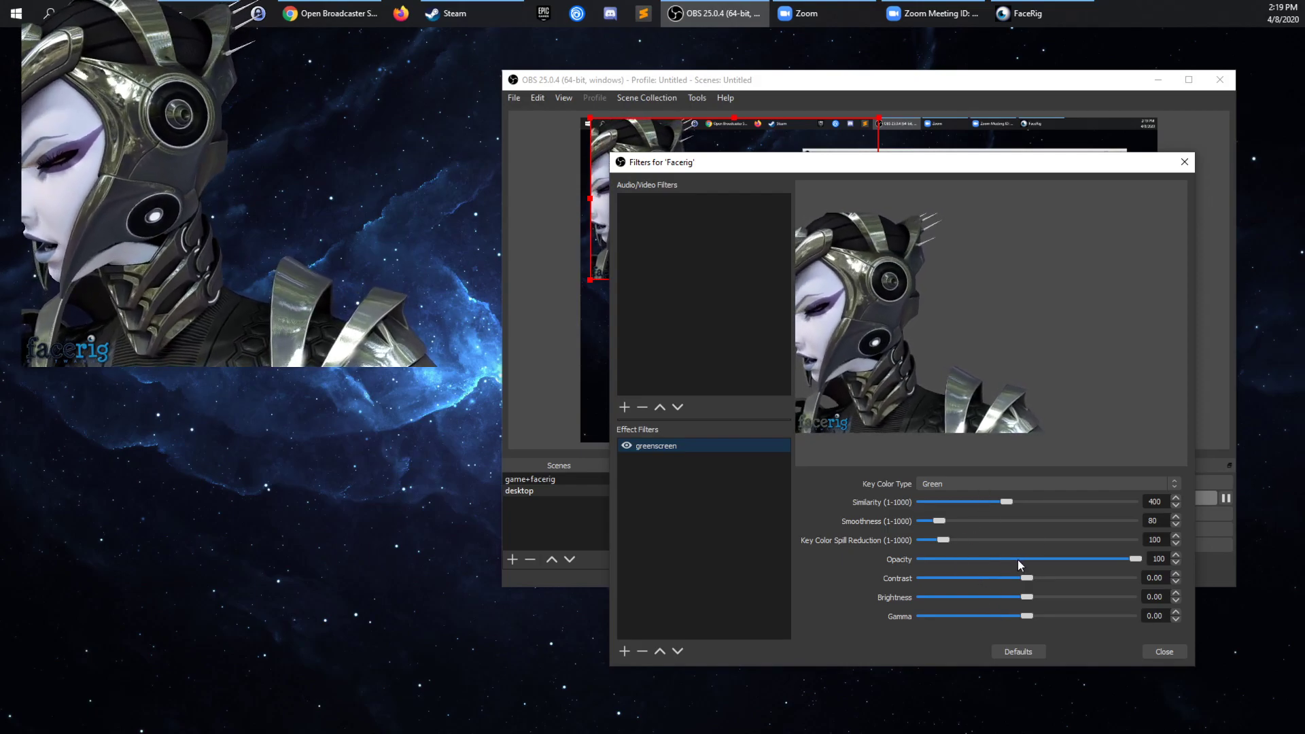
pyautogui.moveTo(1132, 559); pyautogui.dragTo(1017, 564)
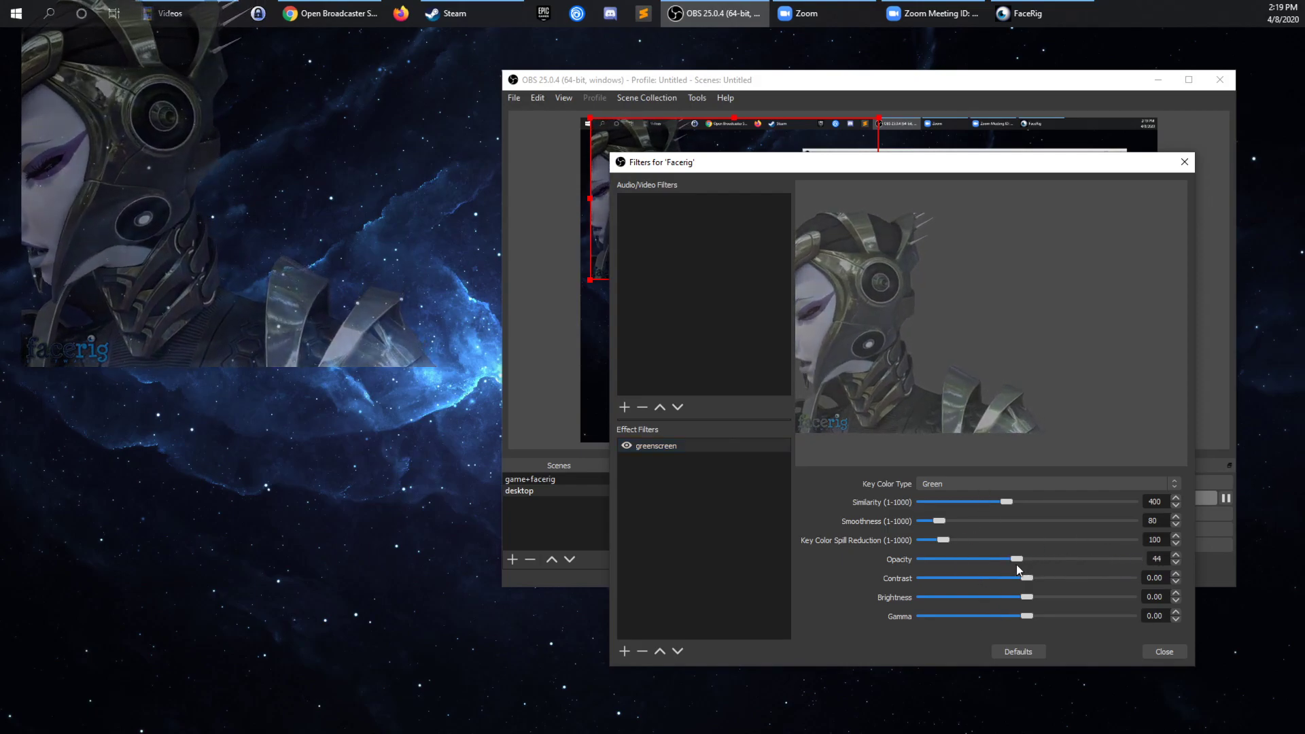
pyautogui.moveTo(918, 171); pyautogui.dragTo(834, 412)
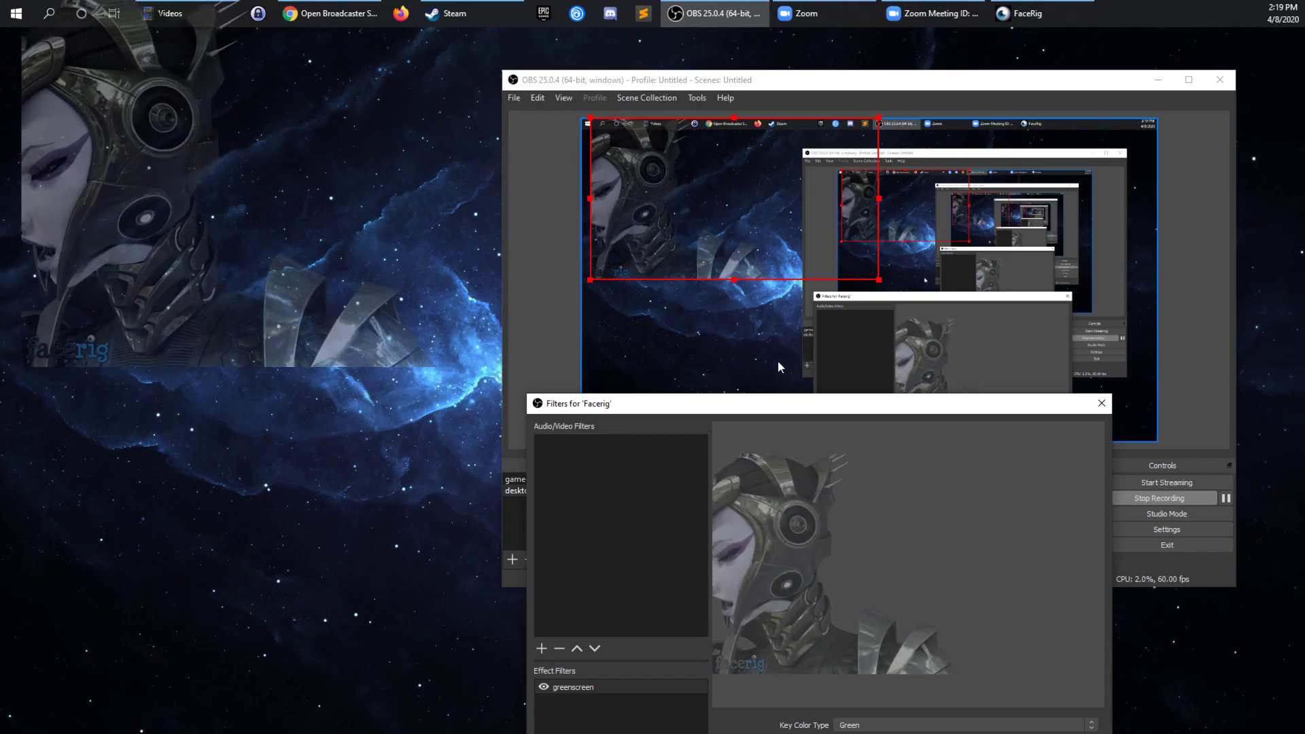
pyautogui.moveTo(800, 410); pyautogui.dragTo(877, 206)
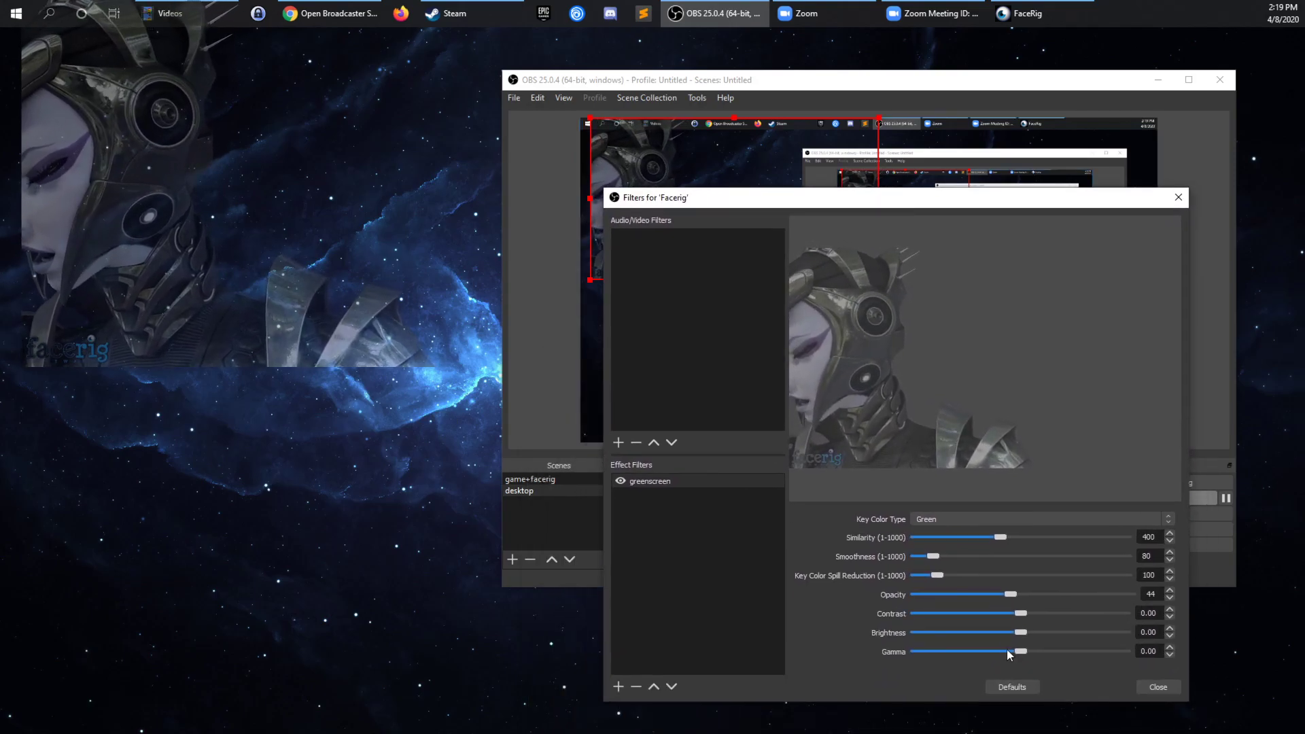
pyautogui.moveTo(1010, 594); pyautogui.dragTo(1183, 596)
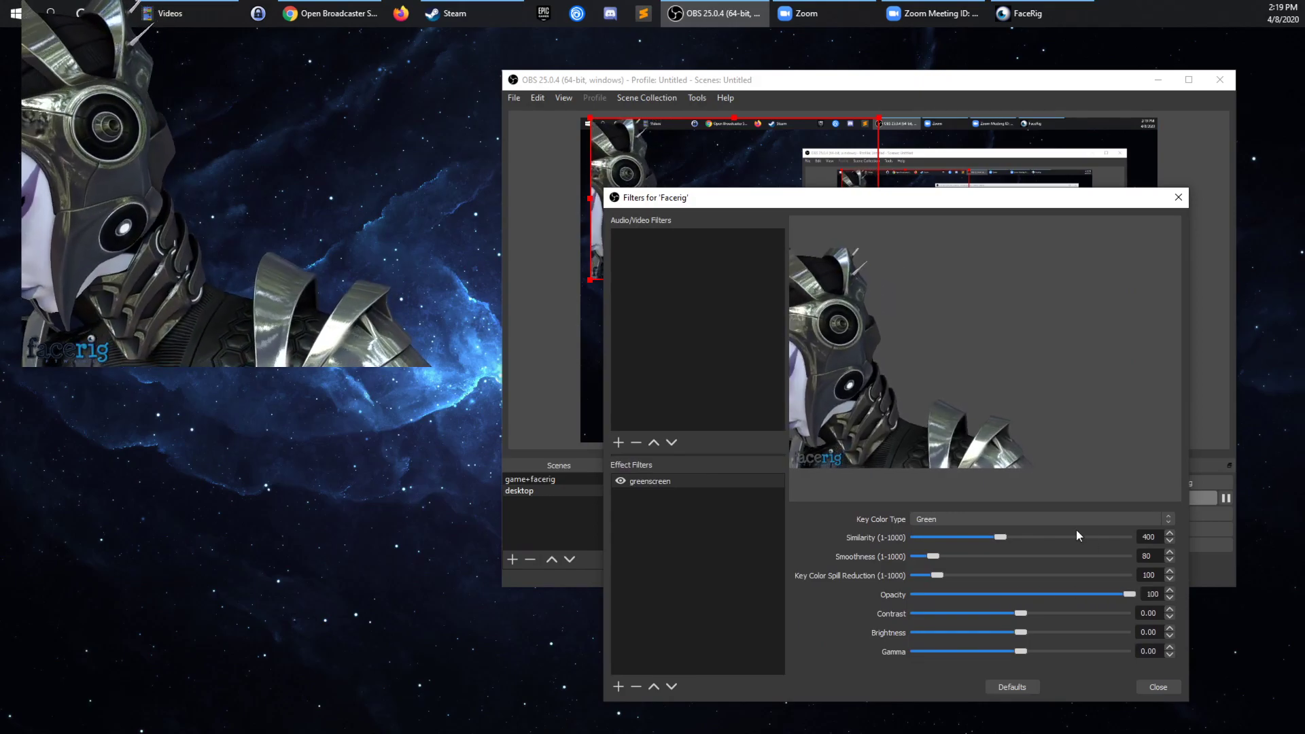
# Close the Facerig source's filters and place the source, scaled down, in the canvas's lower-right corner.
pyautogui.click(1156, 686)
pyautogui.moveTo(700, 166); pyautogui.dragTo(965, 364)
pyautogui.moveTo(870, 280); pyautogui.dragTo(961, 334)
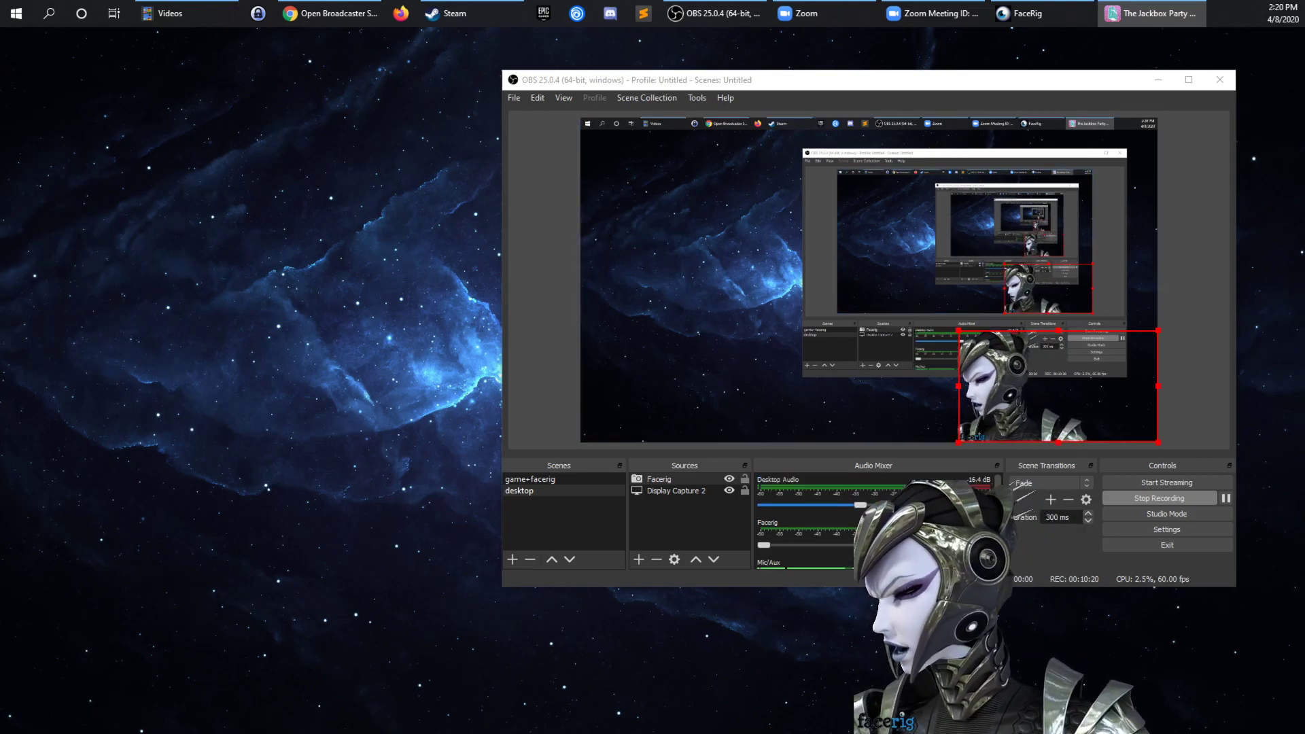
# Turn the Desktop Audio volume all the way down and move the Jackbox Party Pack 6 window onto the captured desktop.
pyautogui.click(863, 503)
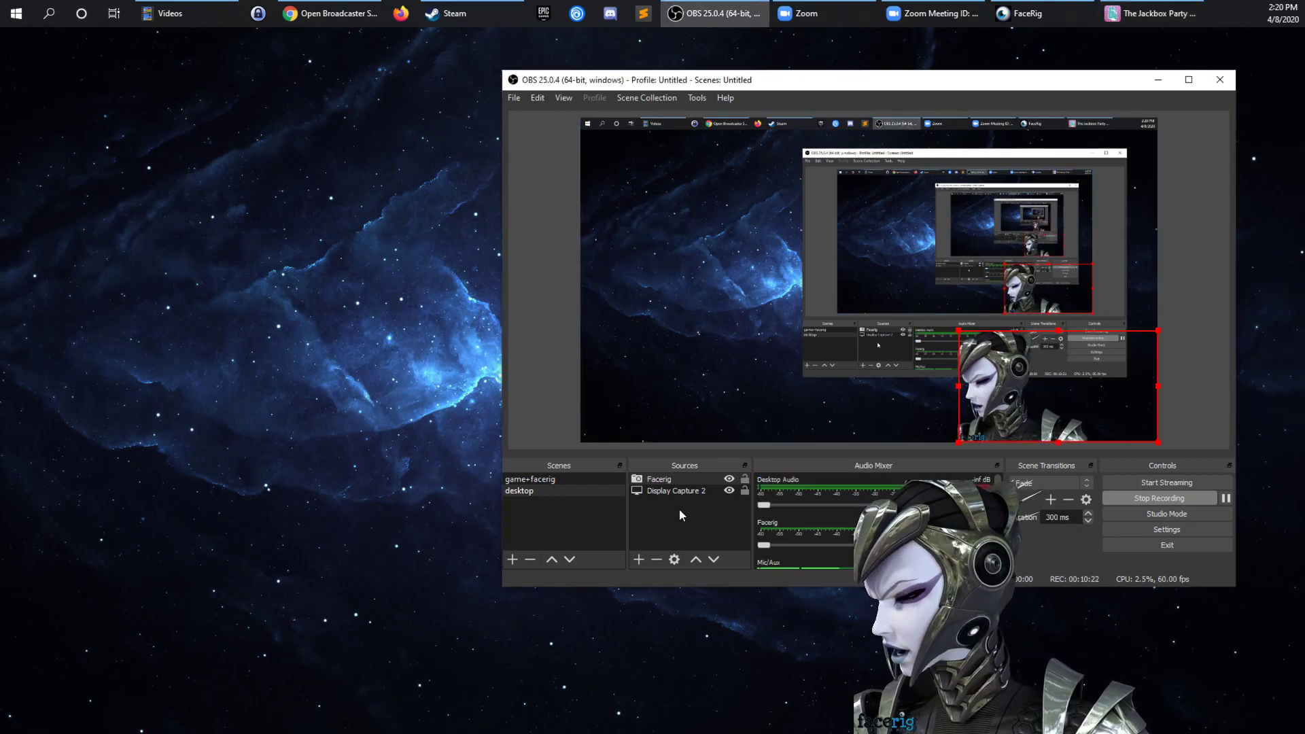
pyautogui.scroll(-5, 863, 503)
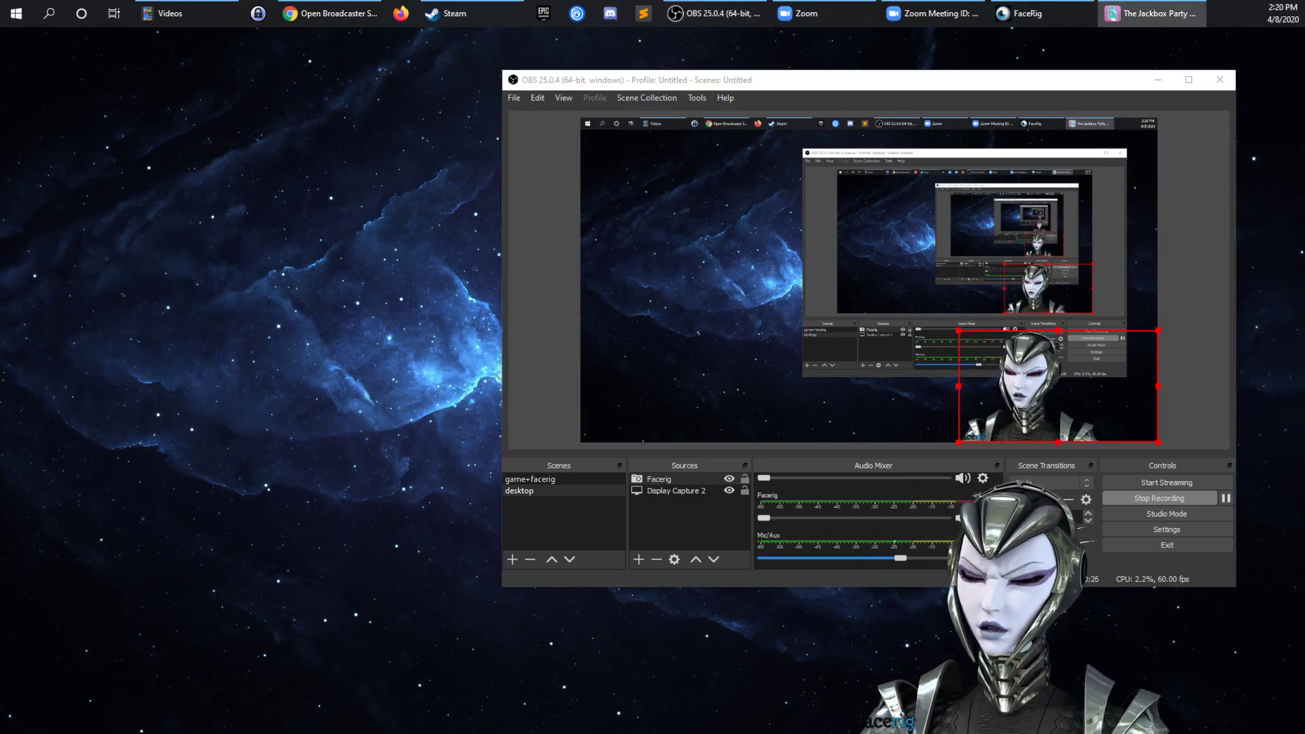
pyautogui.moveTo(961, 271); pyautogui.dragTo(141, 126)
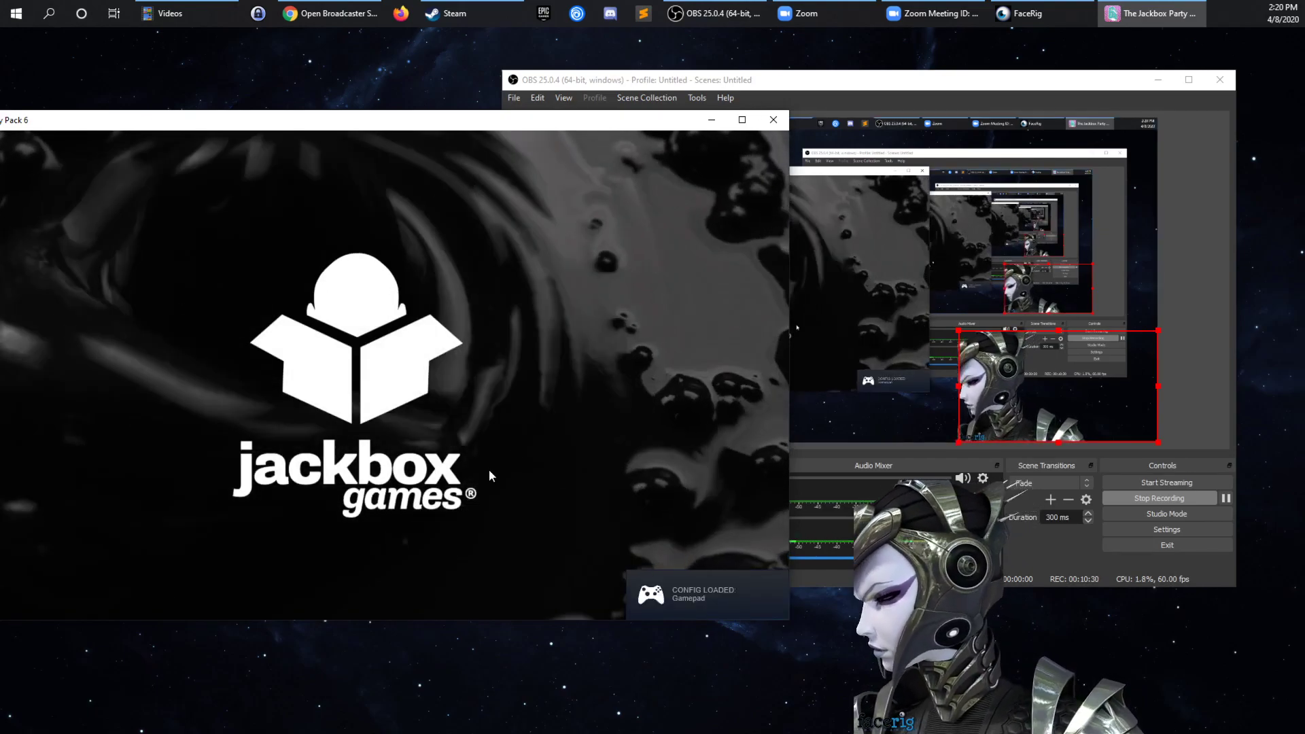
# Hide the Facerig source in the desktop scene and move the Jackbox Party Pack 6 window fully into view.
pyautogui.click(1051, 554)
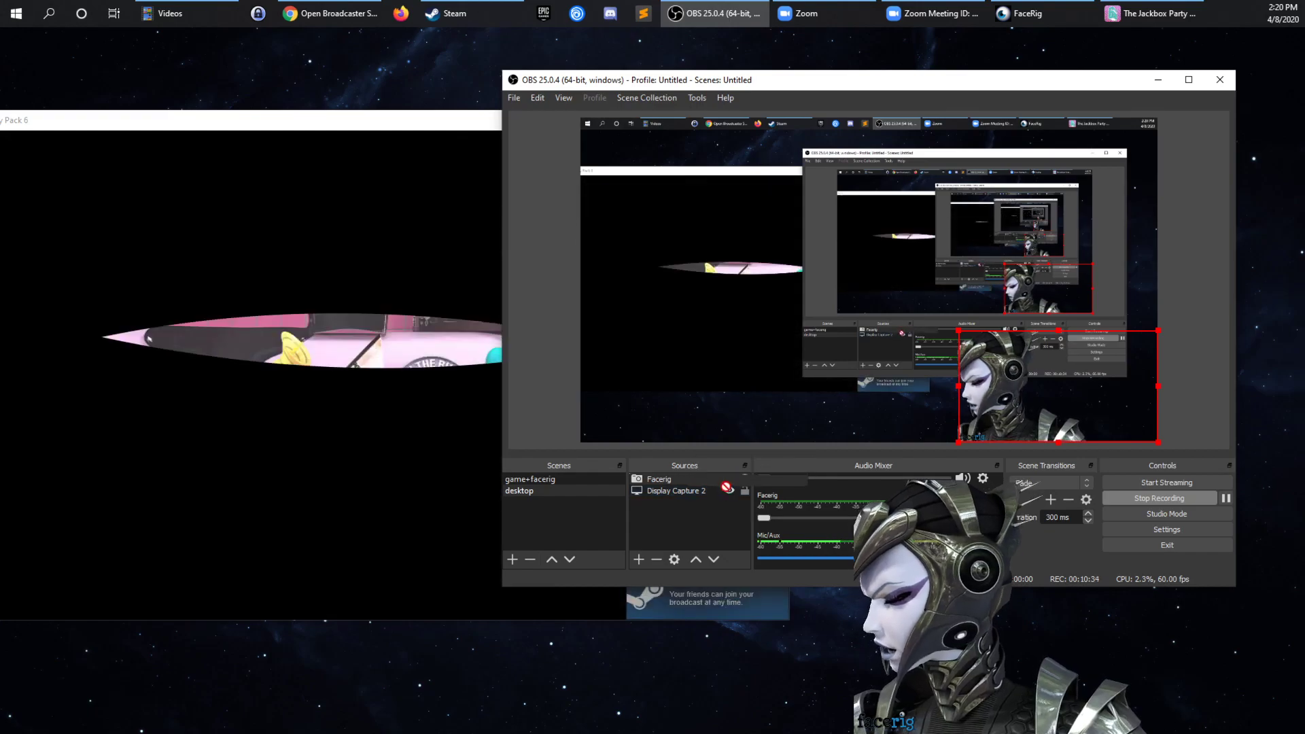
pyautogui.click(726, 481)
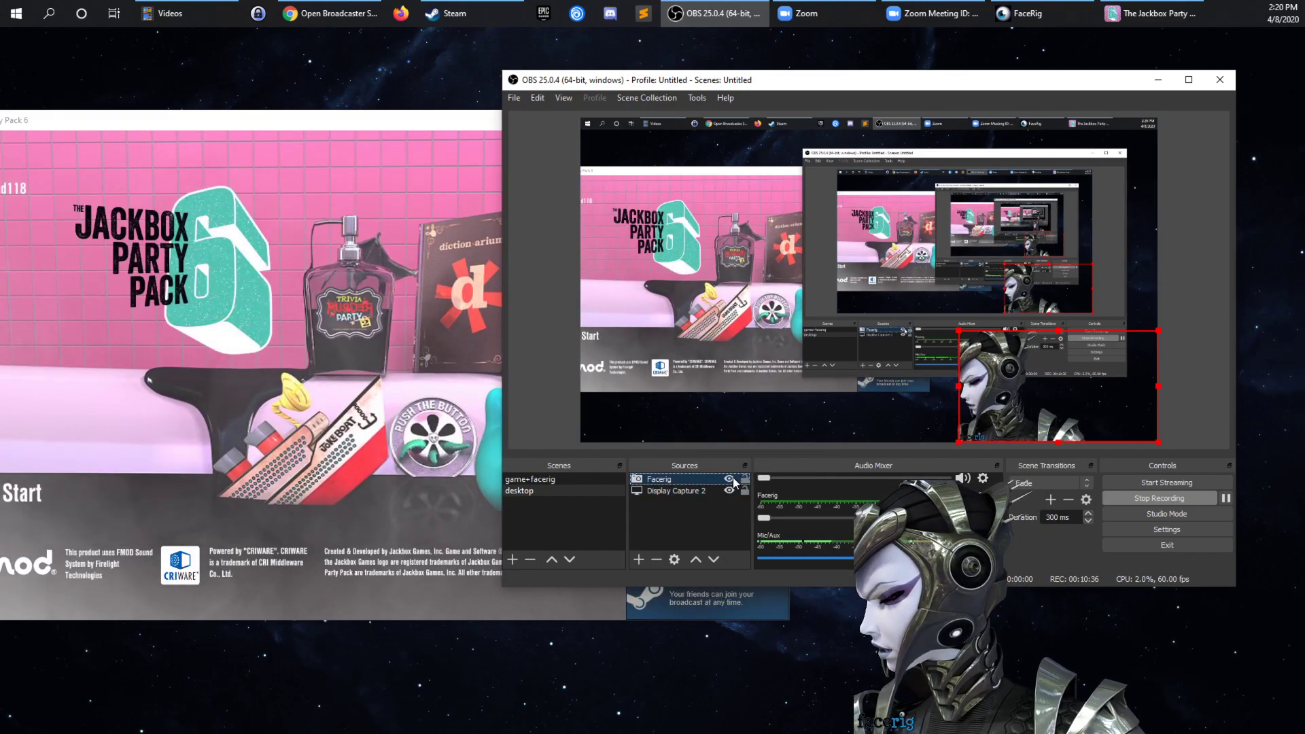
pyautogui.click(729, 479)
pyautogui.moveTo(474, 129); pyautogui.dragTo(544, 169)
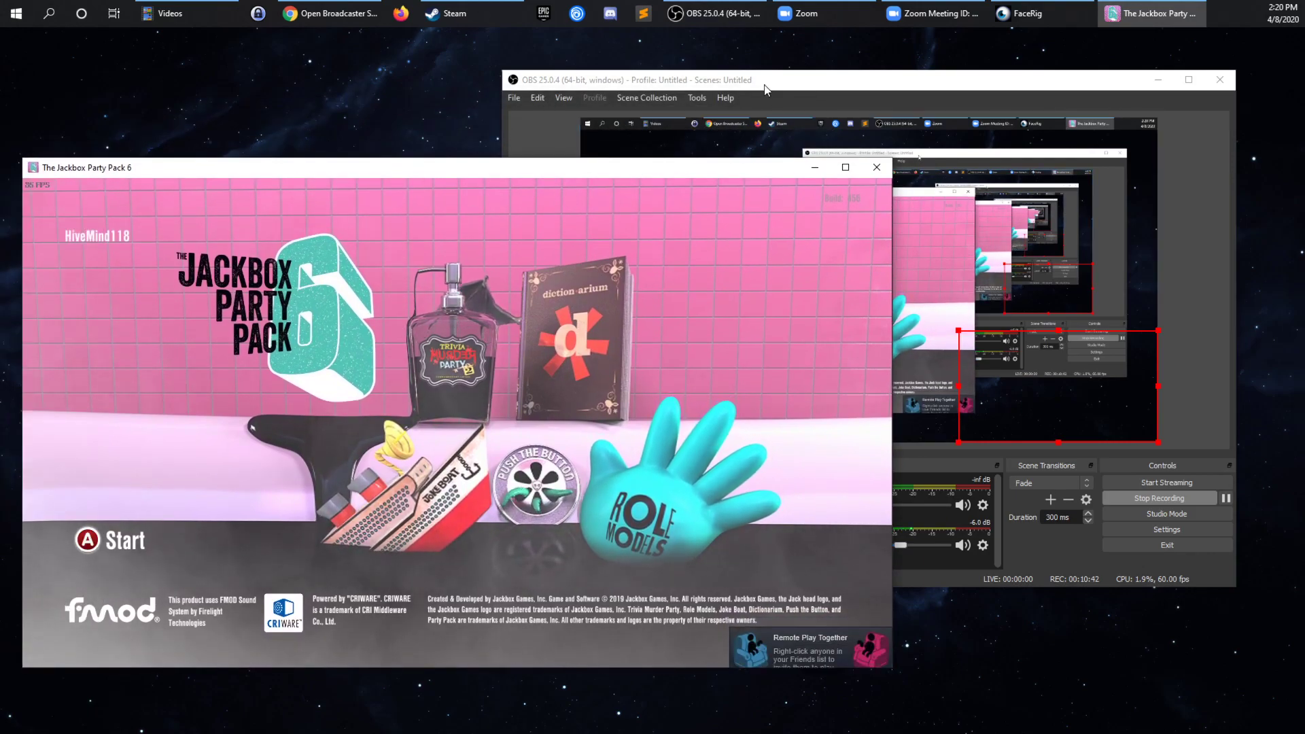
# Create a new Window Capture source named "game" in the desktop scene.
pyautogui.click(615, 127)
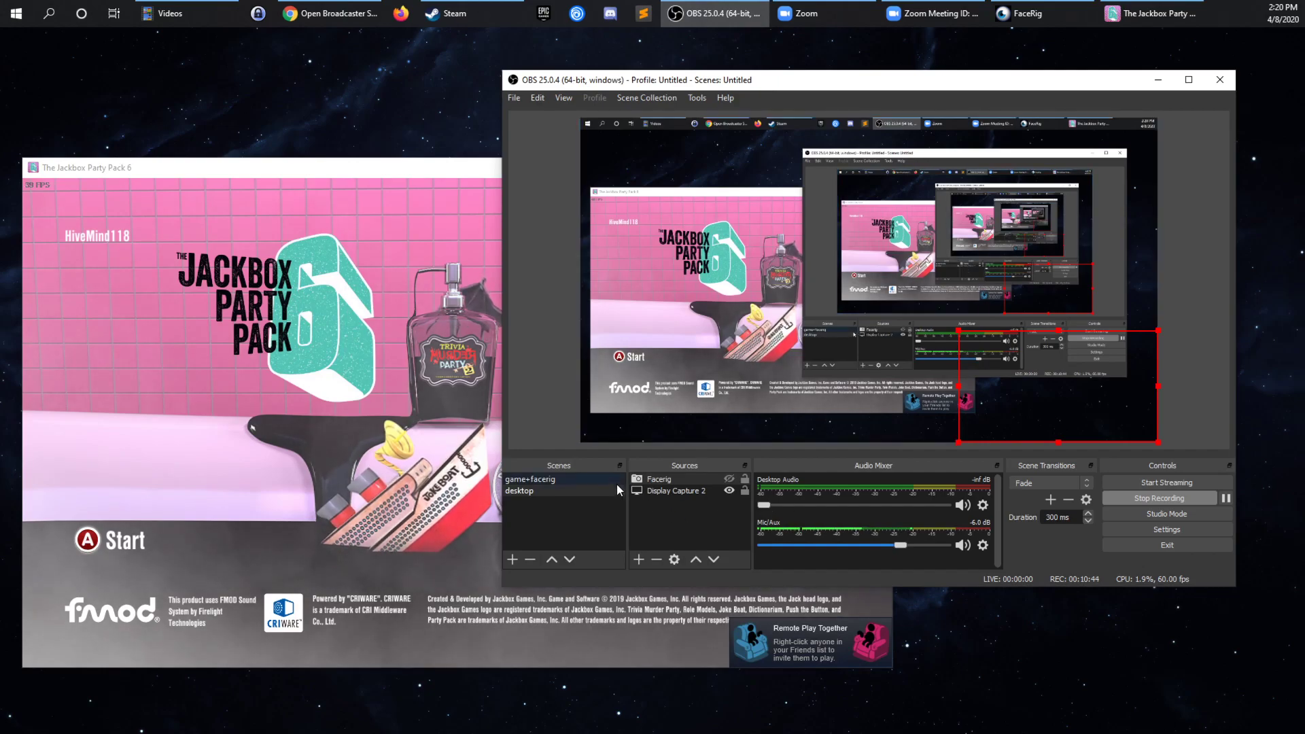
pyautogui.click(637, 560)
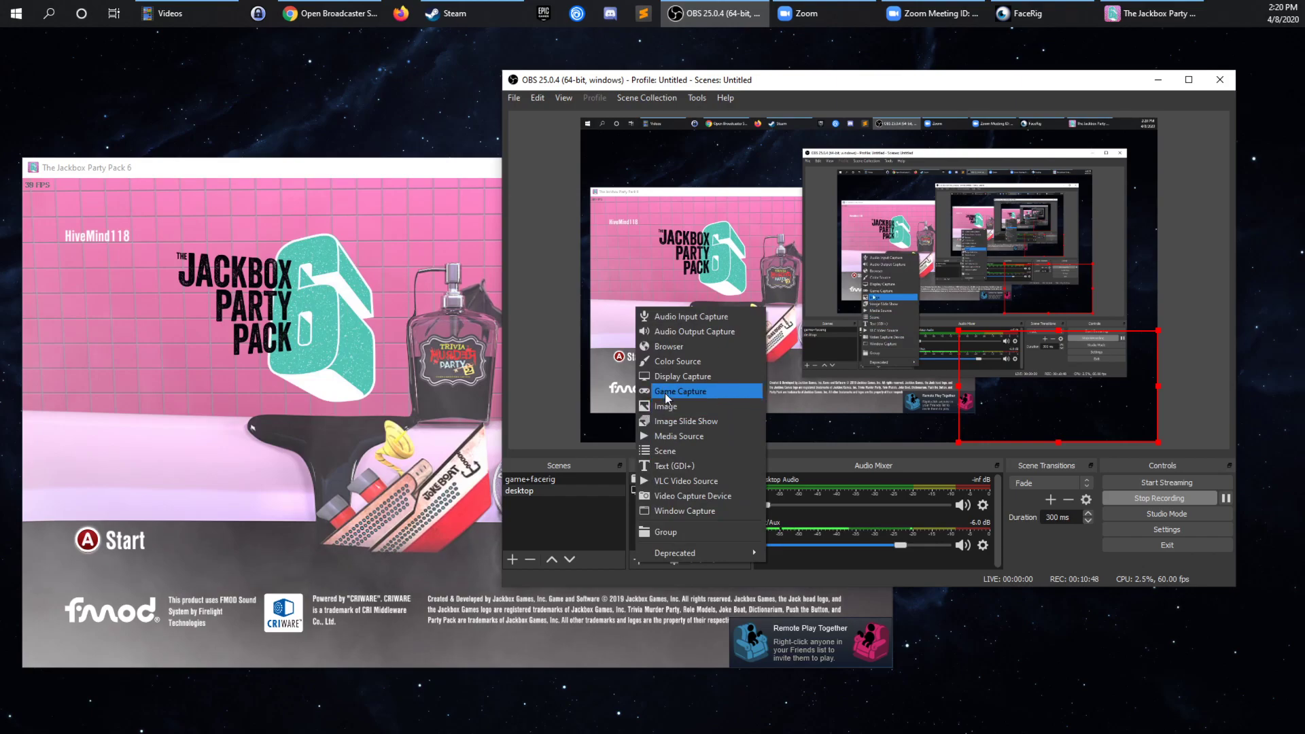
pyautogui.click(736, 512)
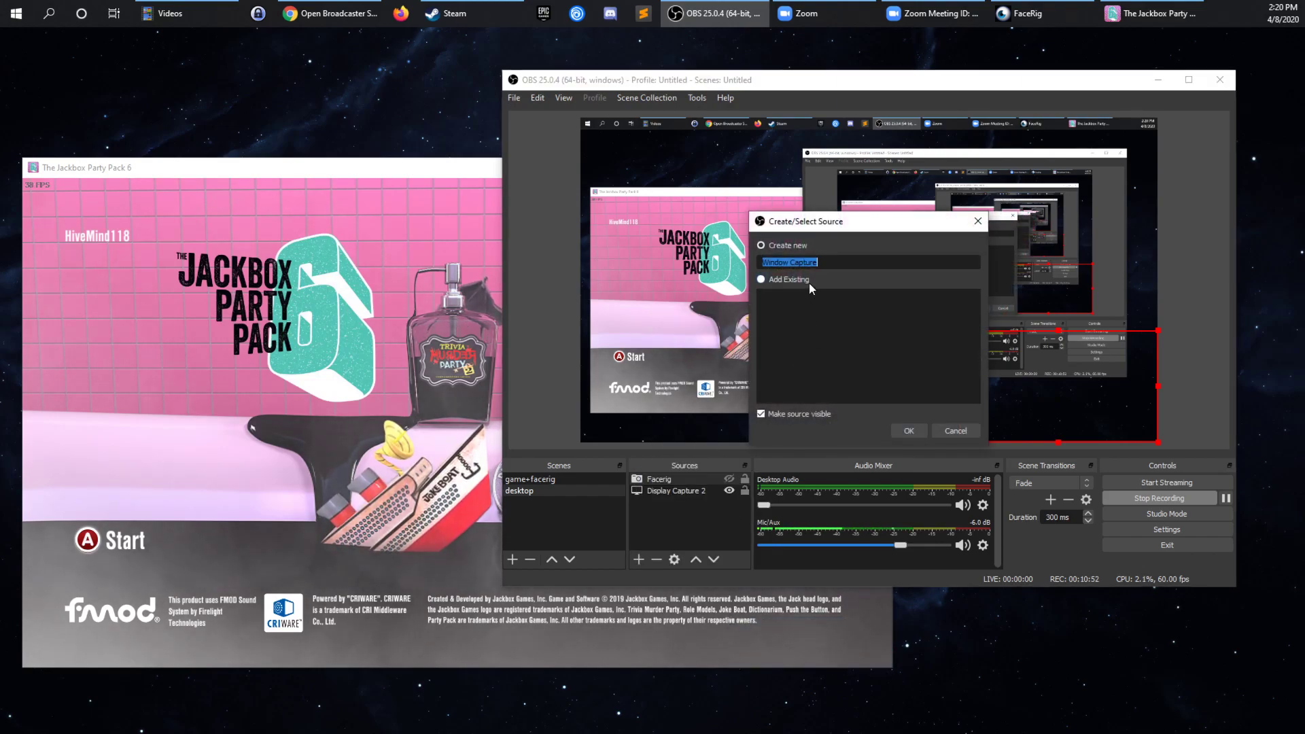
pyautogui.press('BackSpace')
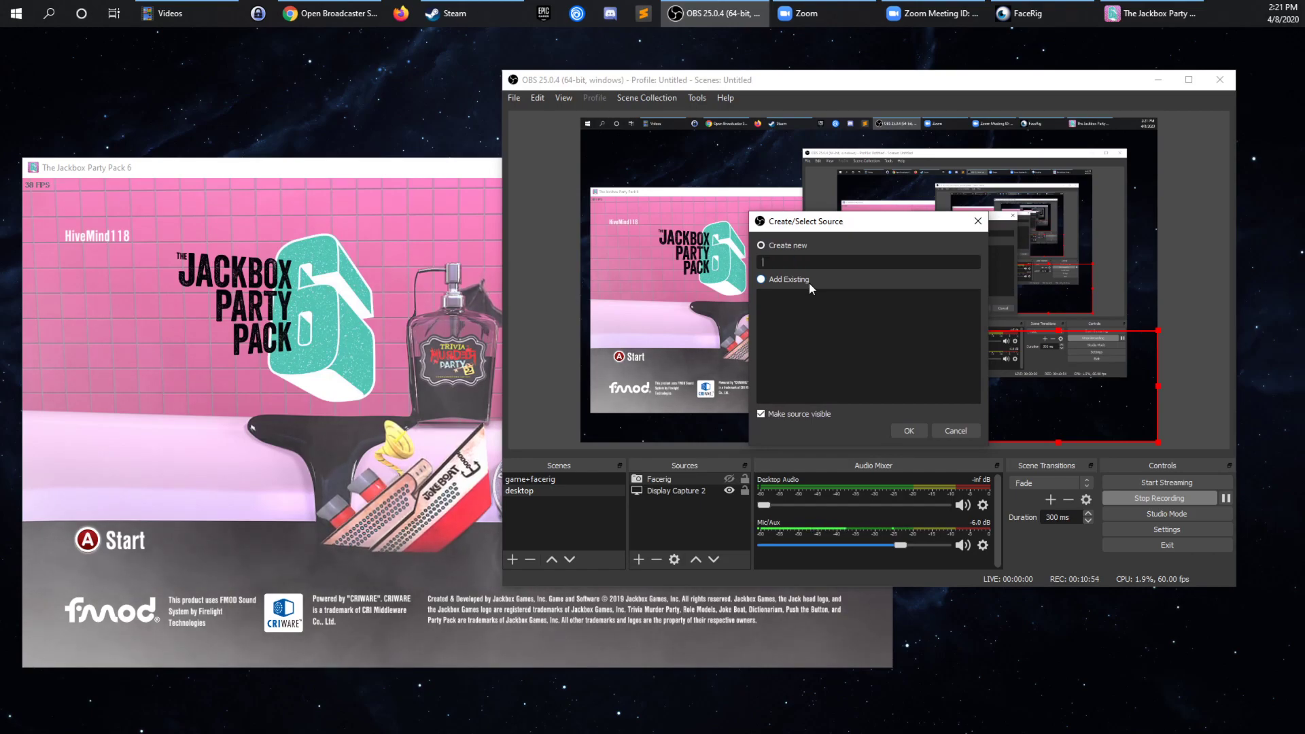
pyautogui.click(908, 430)
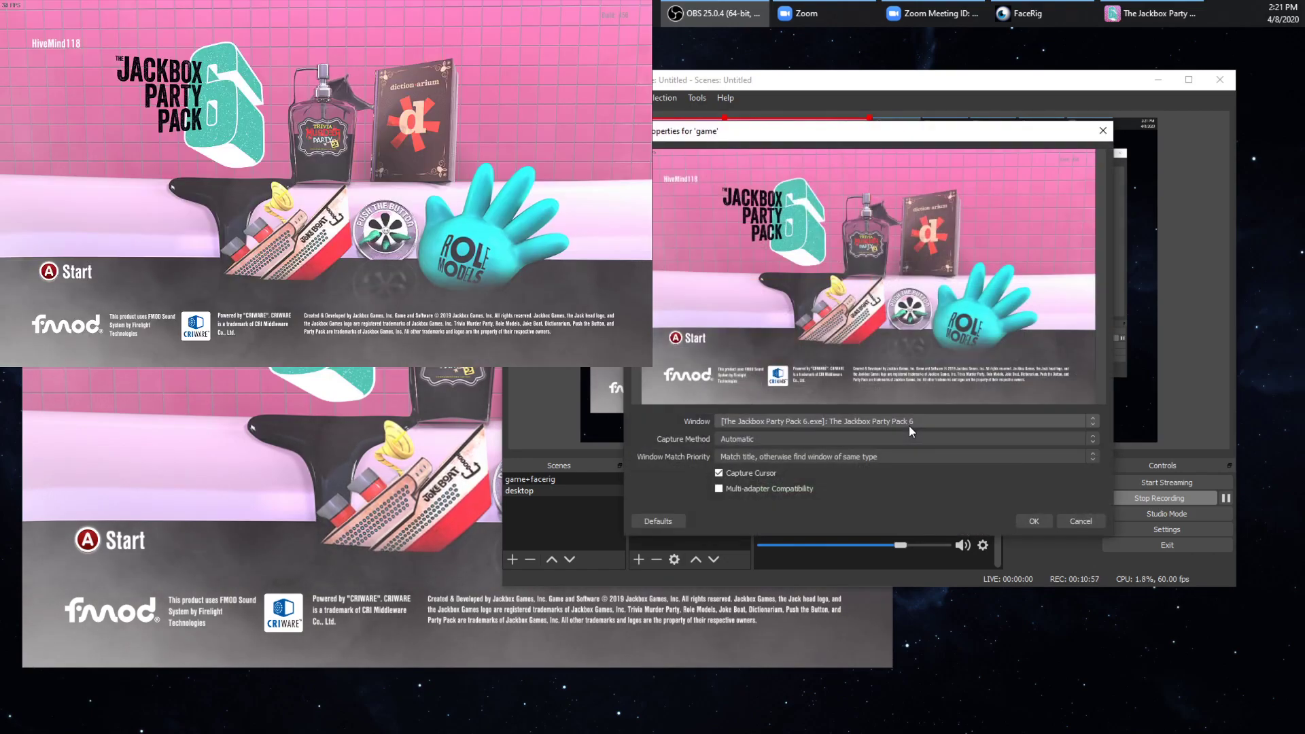
# Set the game source to capture the window [The Jackbox Party Pack 6.exe]: The Jackbox Party Pack 6, and confirm its properties.
pyautogui.click(756, 422)
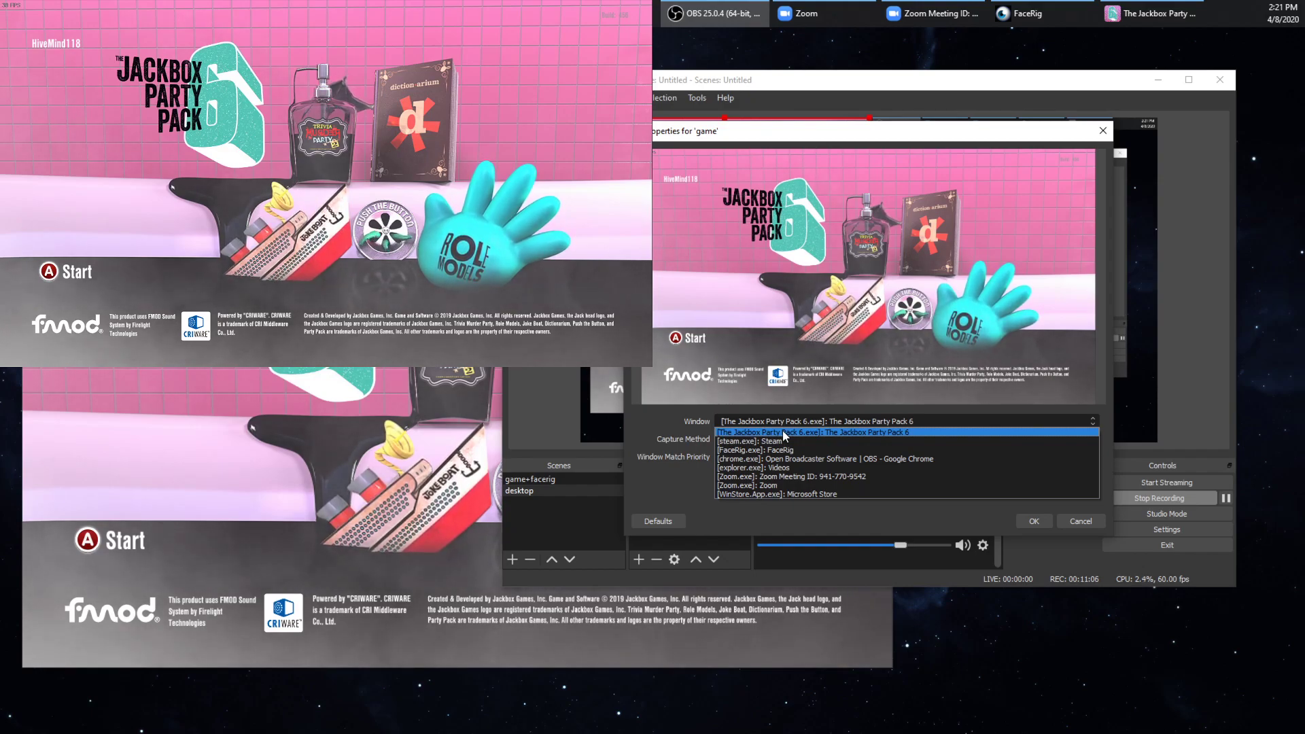
pyautogui.click(786, 433)
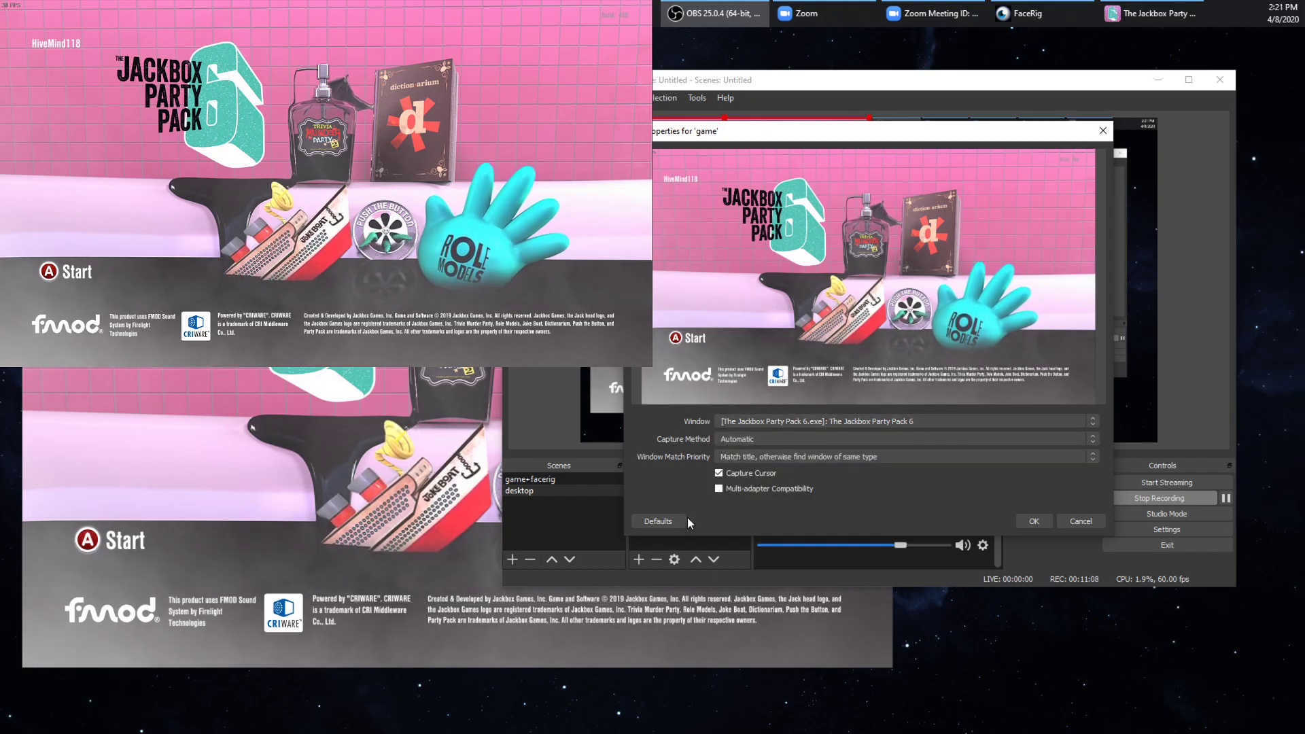
pyautogui.click(1025, 525)
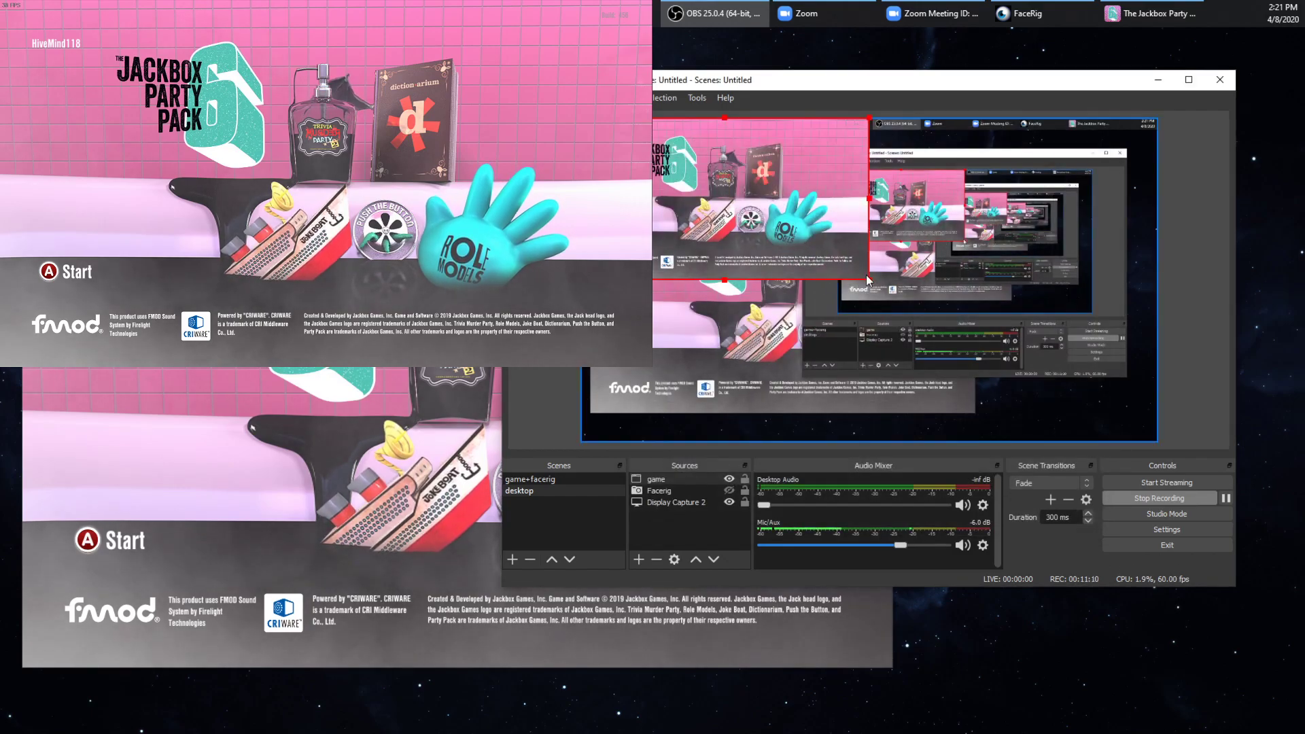
# Scale down the game source on the canvas and toggle the visibility of the Display Capture 2 source.
pyautogui.moveTo(869, 284); pyautogui.dragTo(828, 269)
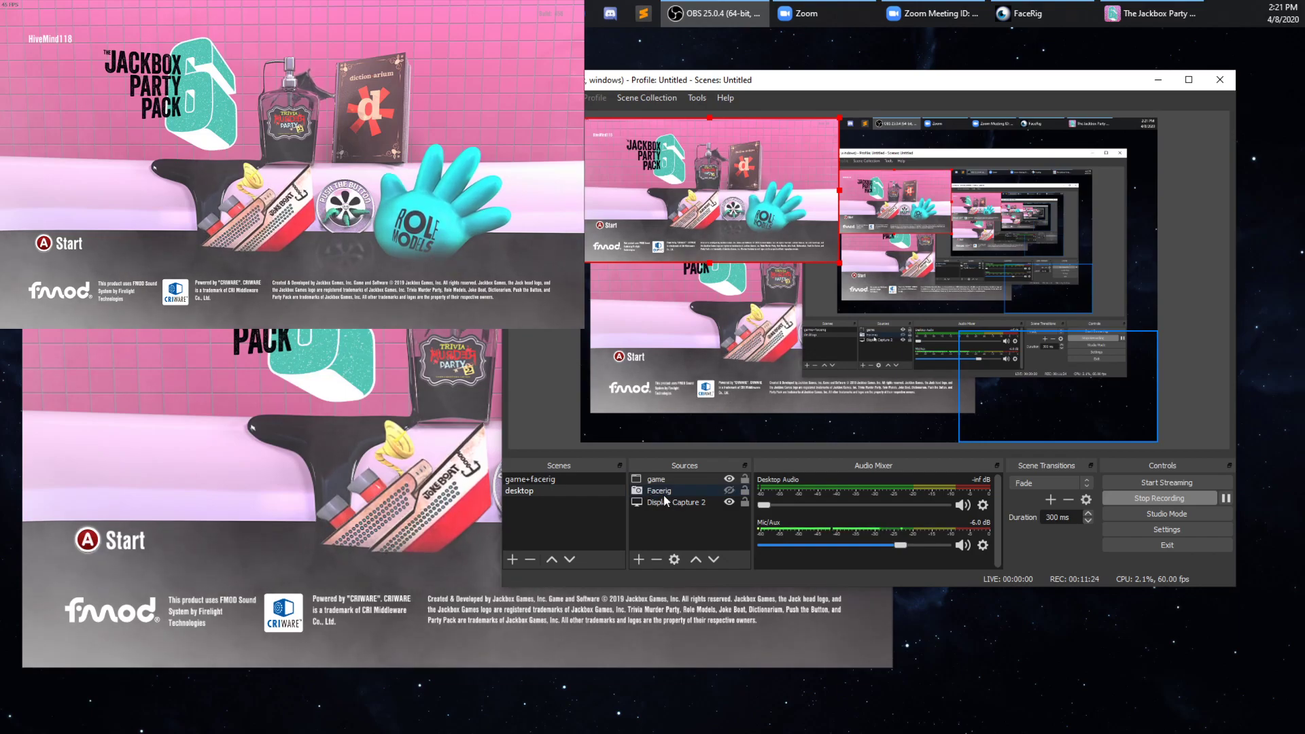
pyautogui.click(729, 502)
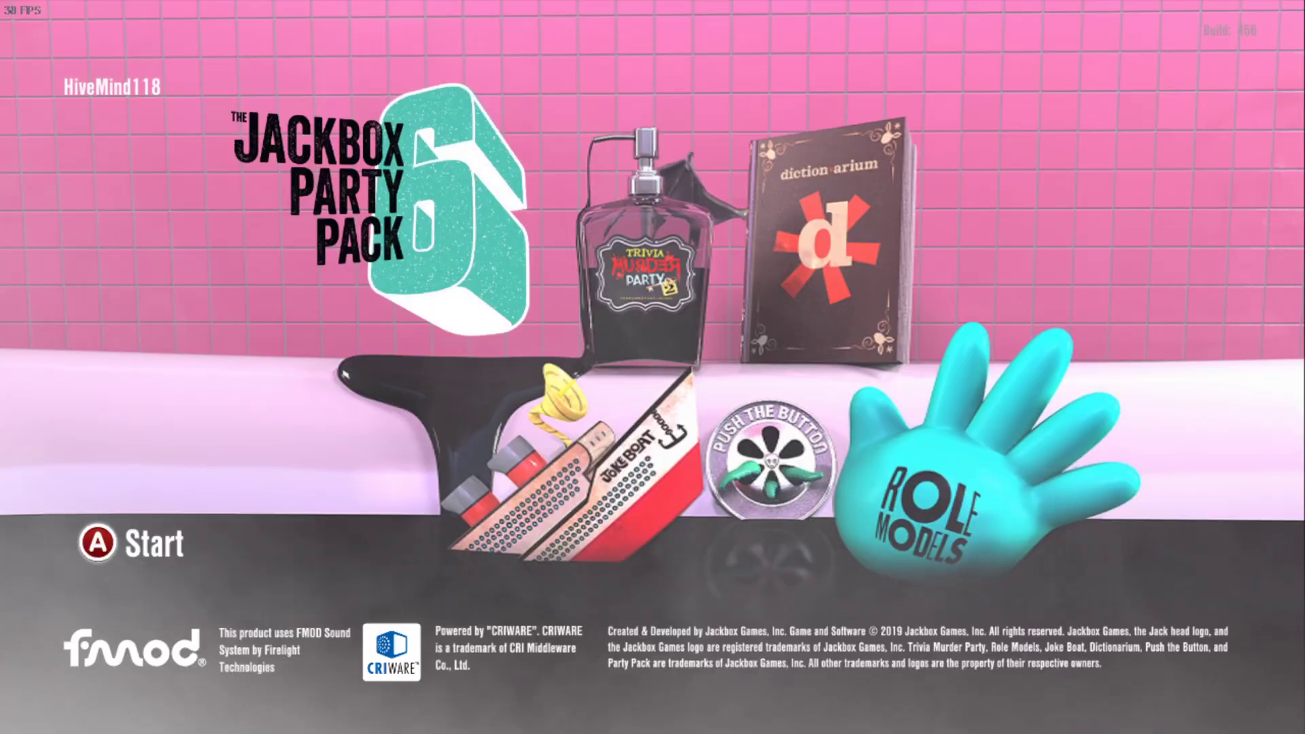
pyautogui.hotkey('alt', 'Tab')
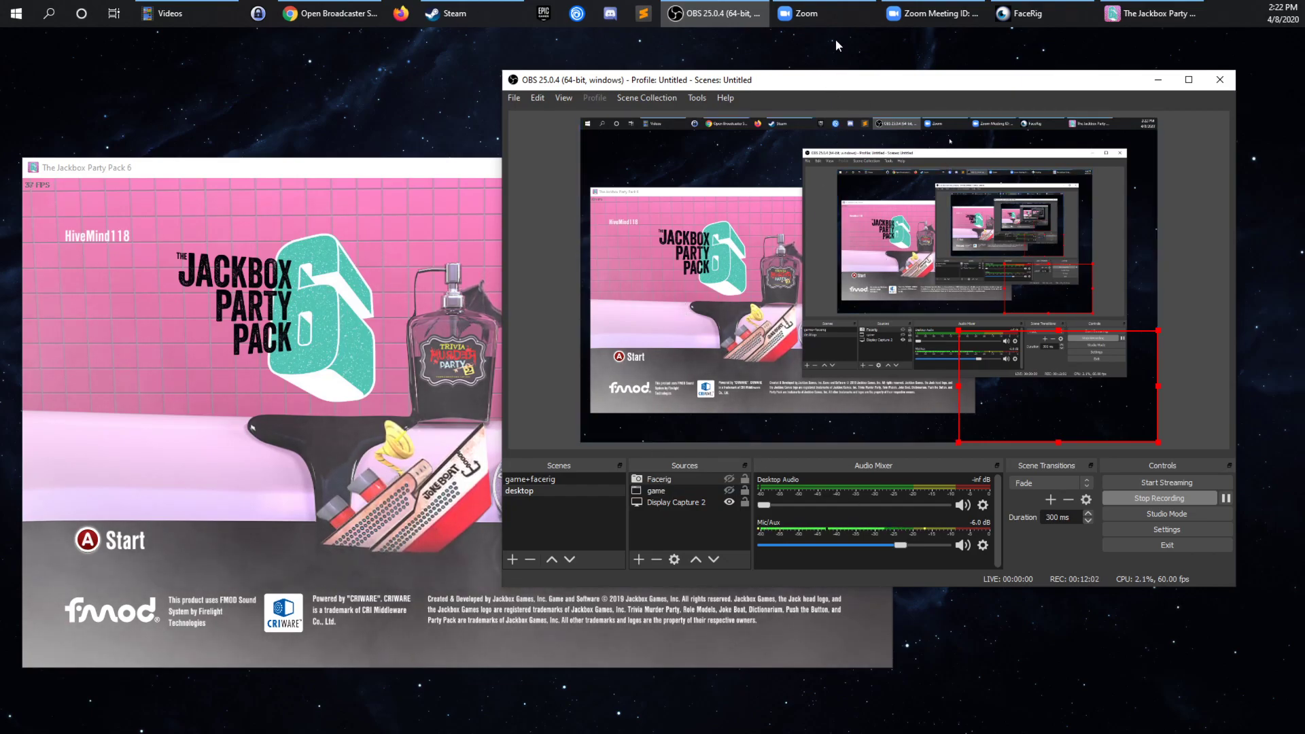
pyautogui.click(694, 98)
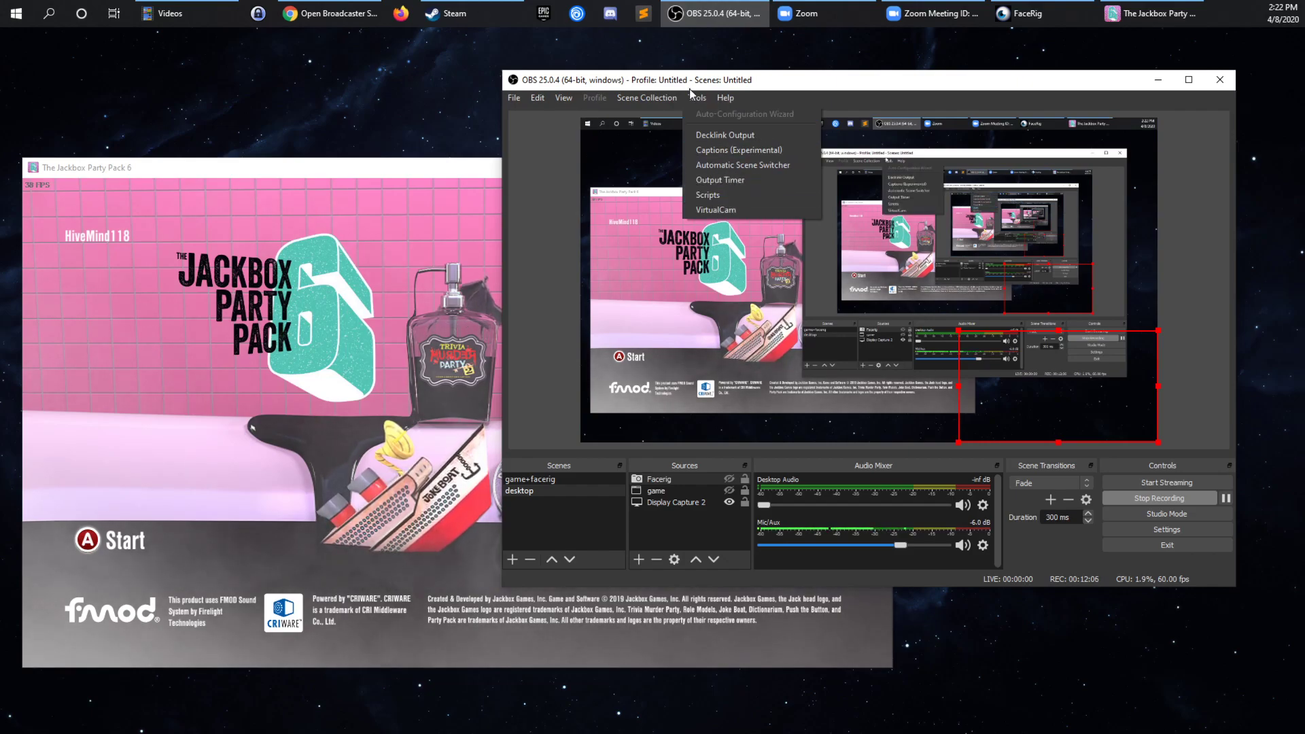
pyautogui.click(698, 85)
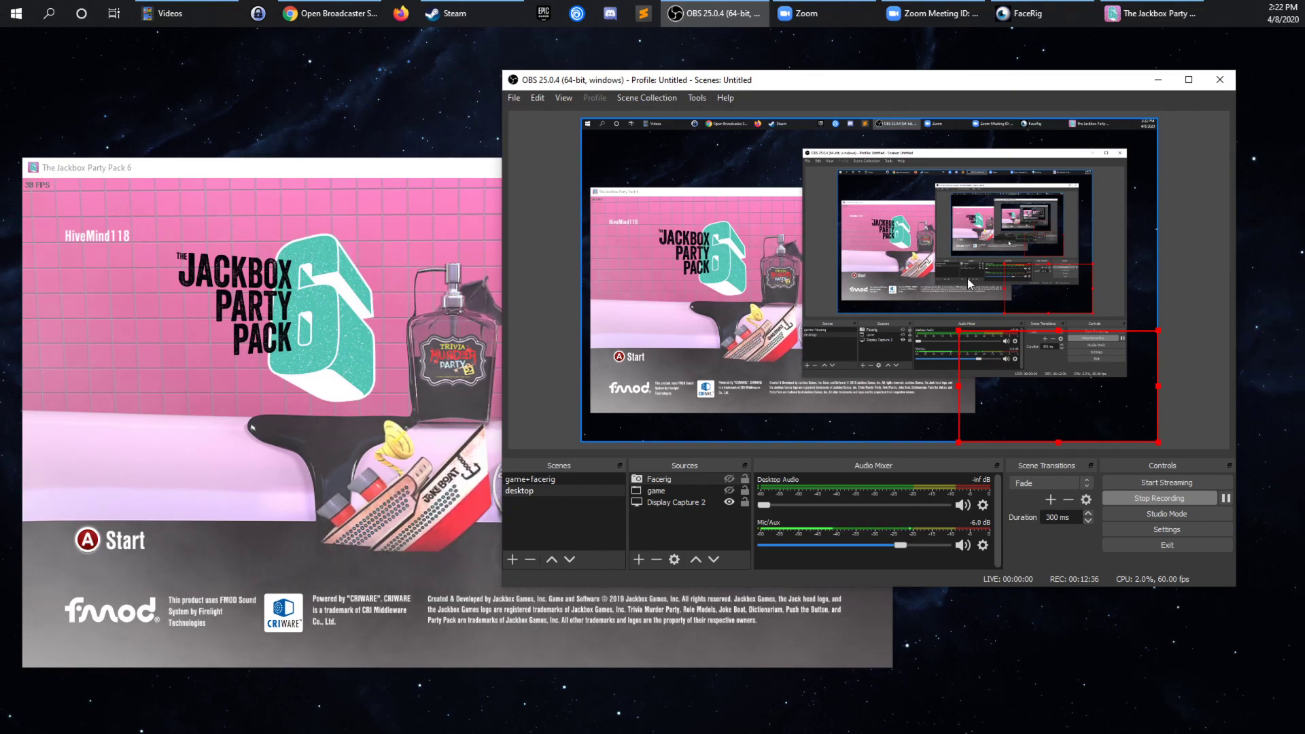
# Open a fullscreen projector of the preview on the VE248 (2) 1920x1080 monitor.
pyautogui.rightClick(856, 285)
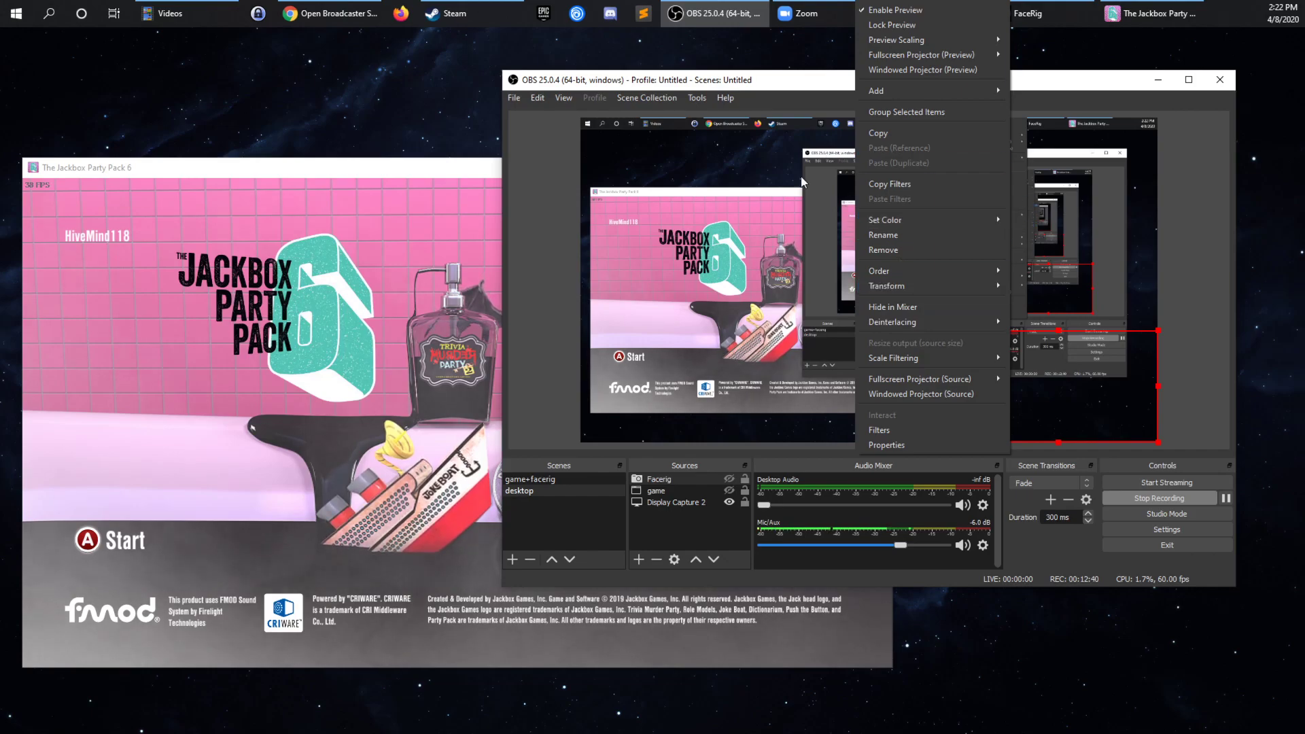
pyautogui.moveTo(900, 54)
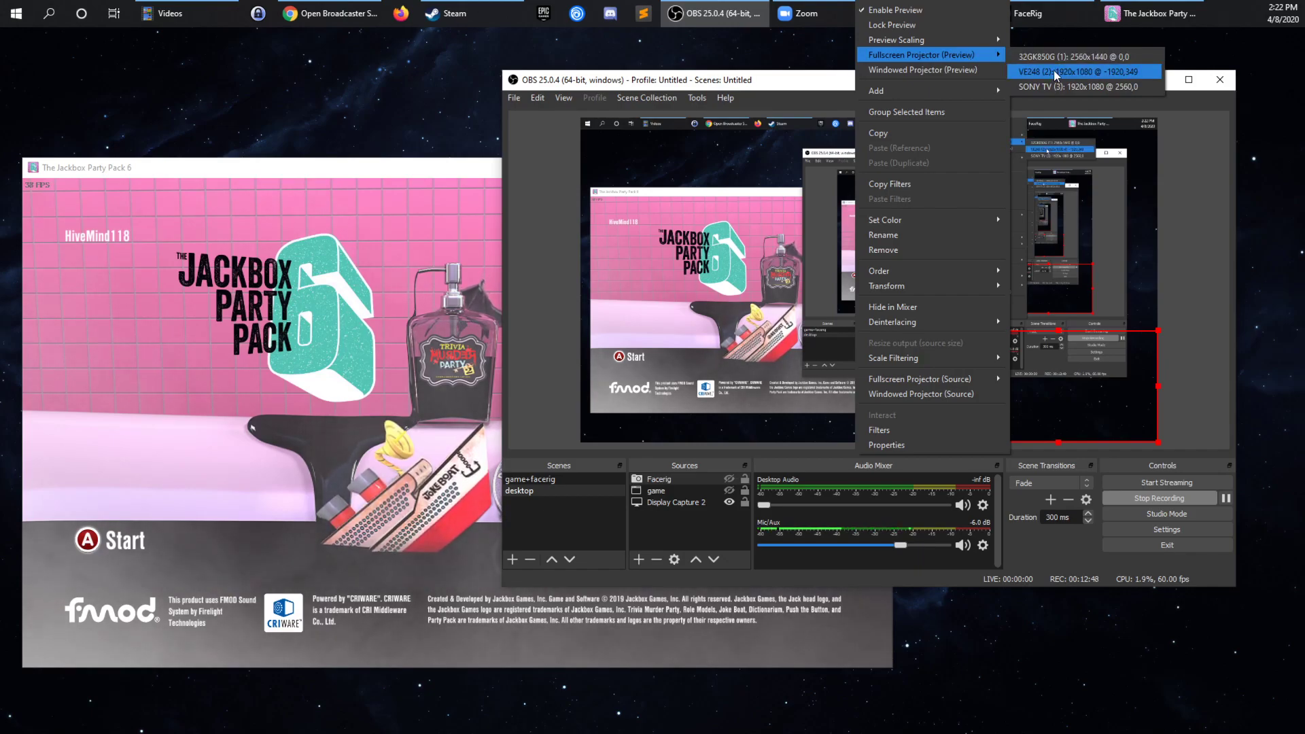
pyautogui.click(1056, 73)
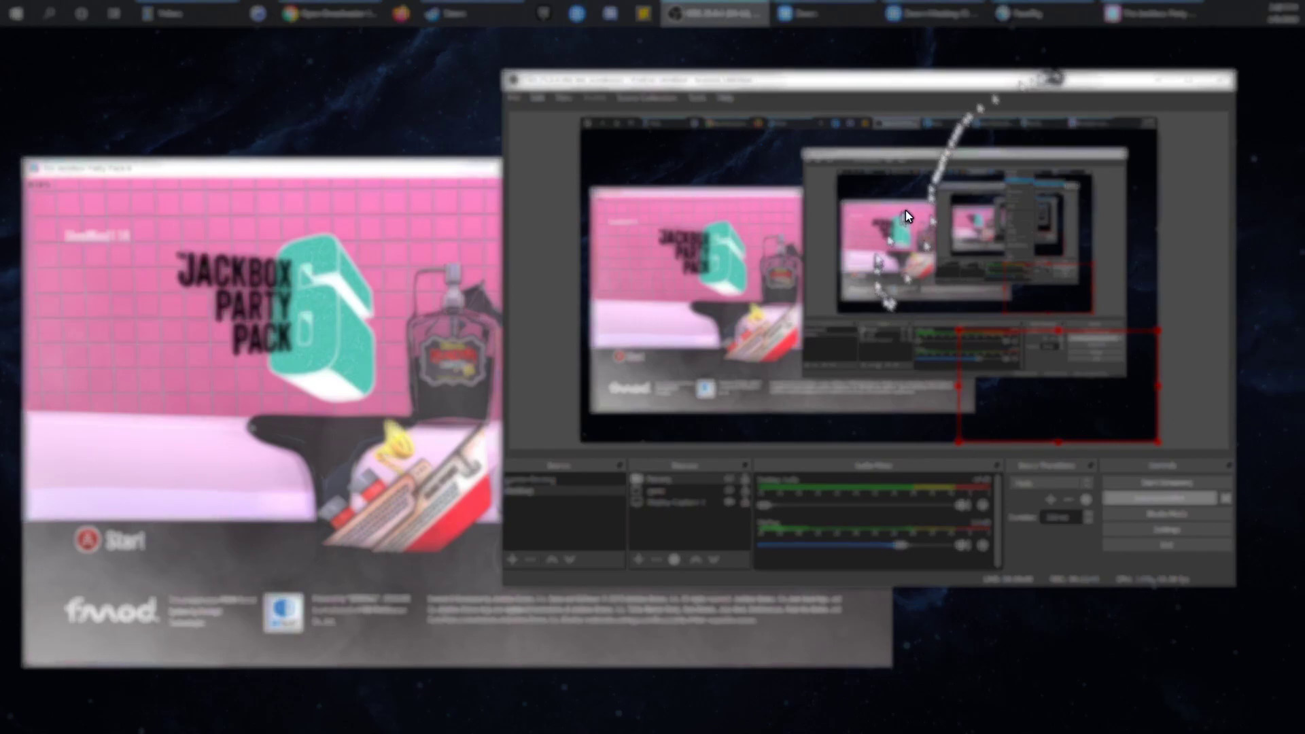
# Move the OBS window off the captured display and bring it back beside the Jackbox window.
pyautogui.moveTo(952, 80); pyautogui.dragTo(1304, 41)
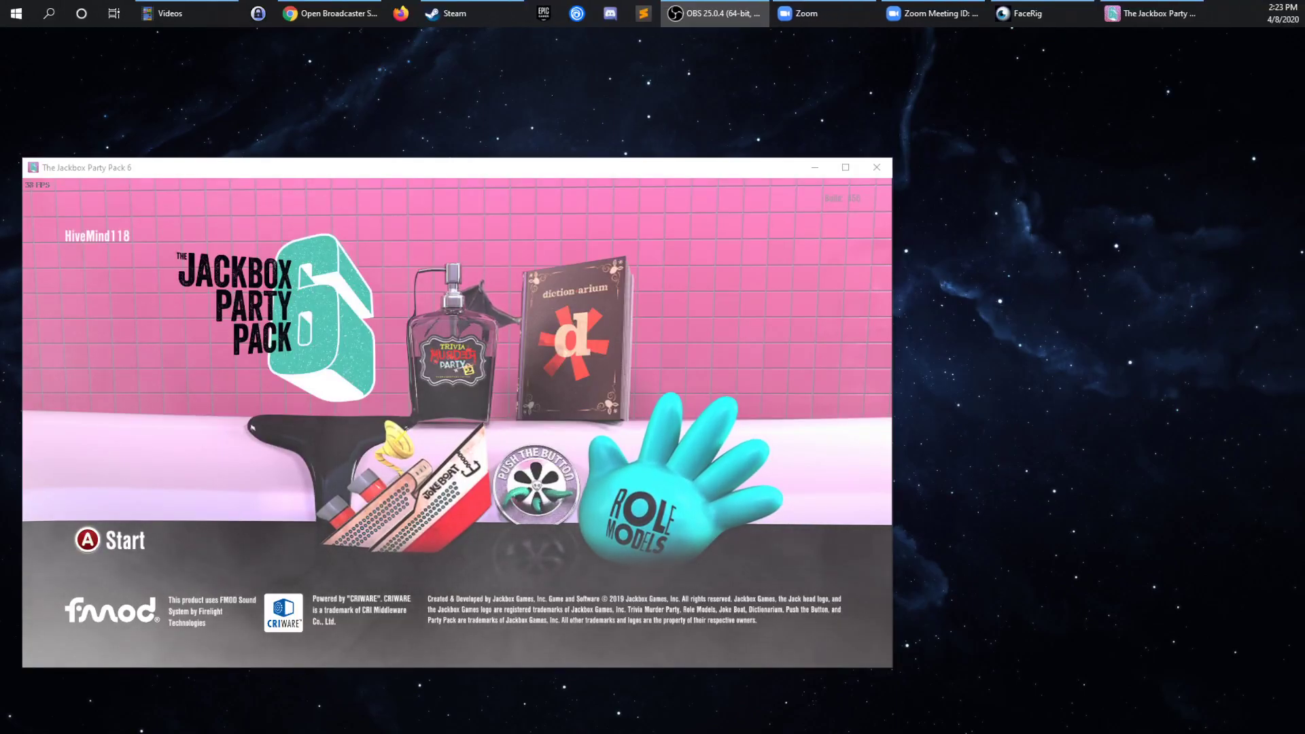
pyautogui.moveTo(1304, 170); pyautogui.dragTo(818, 99)
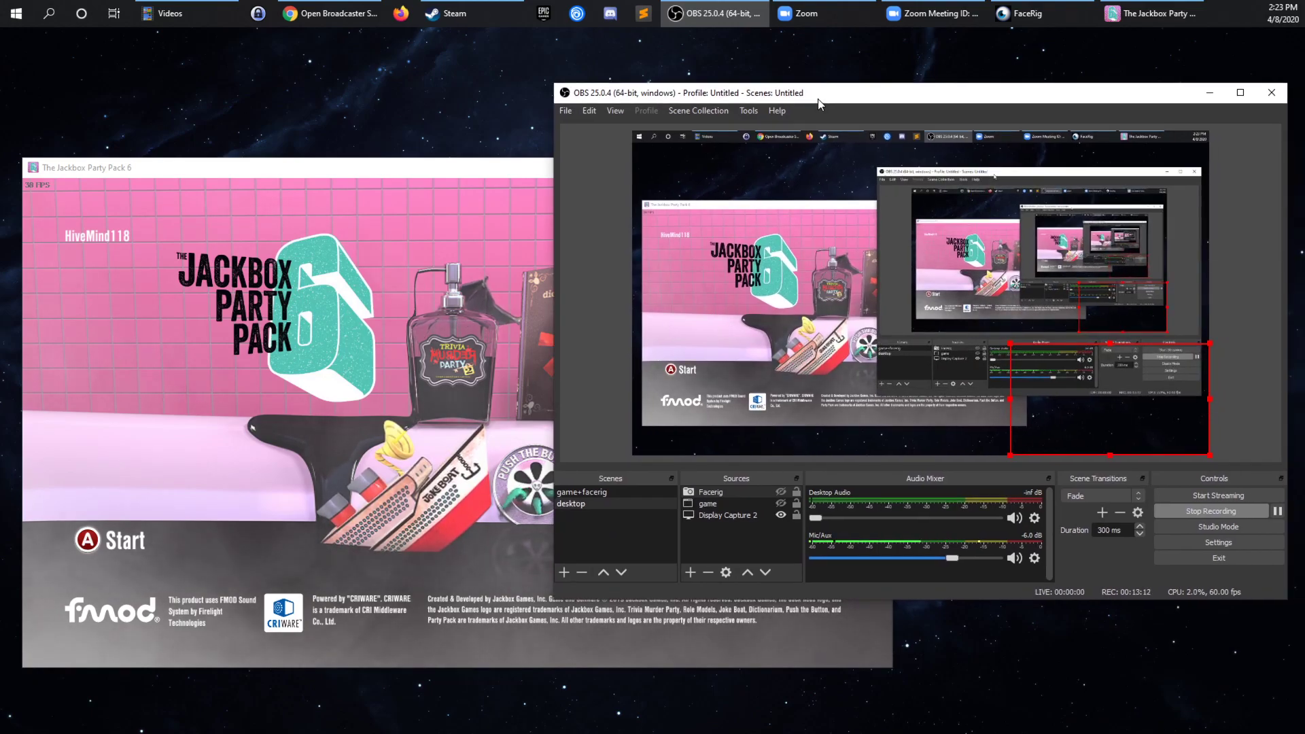